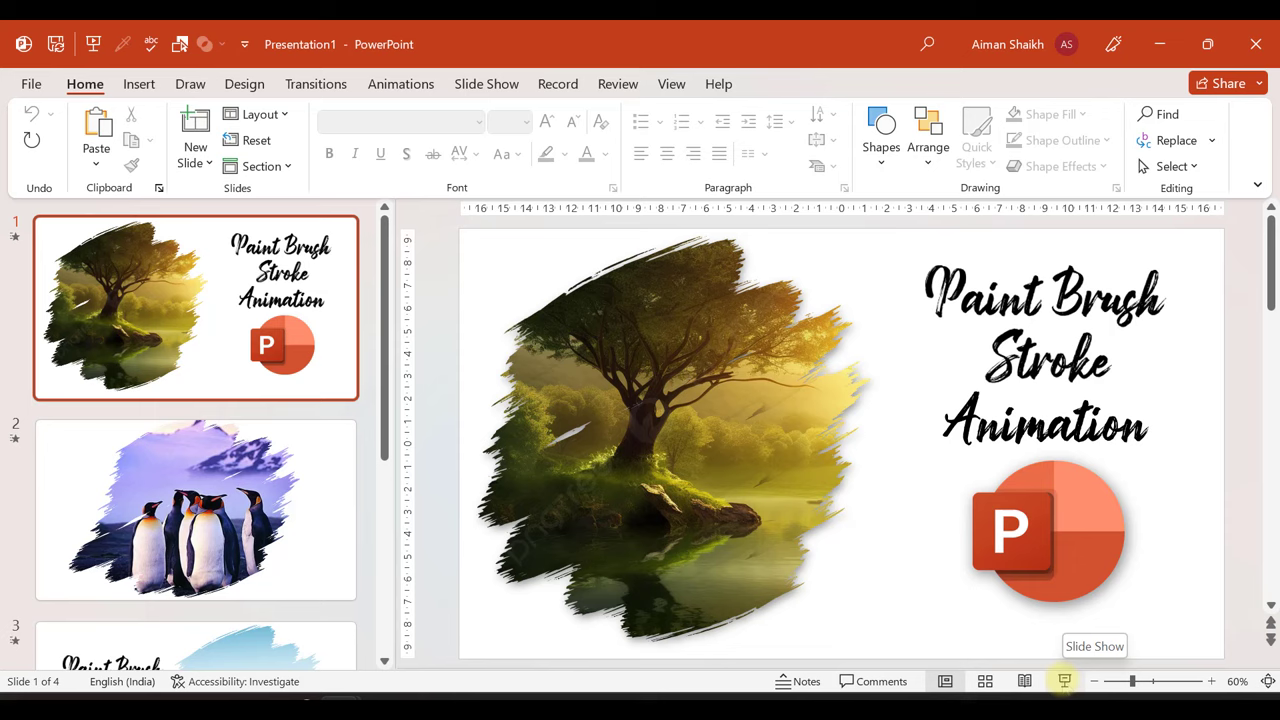
Switch from the finished paint-brush demo to the new Presentation1 window.
{"action": "key", "text": "alt+Tab"}
{"action": "key", "text": "alt+Tab"}
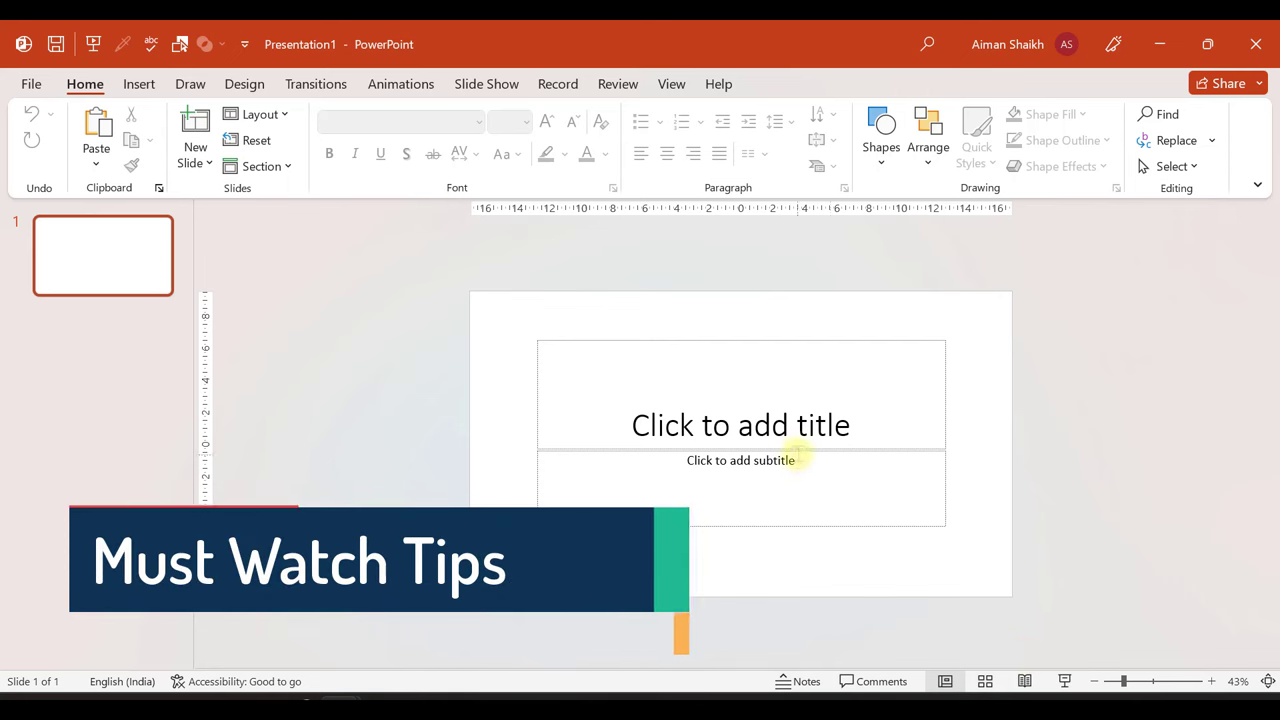
Delete the title and subtitle placeholders and set the penguin photo as the slide's background picture fill.
{"action": "left_click_drag", "start_coordinate": [960, 528], "coordinate": [490, 335]}
{"action": "key", "text": "Delete"}
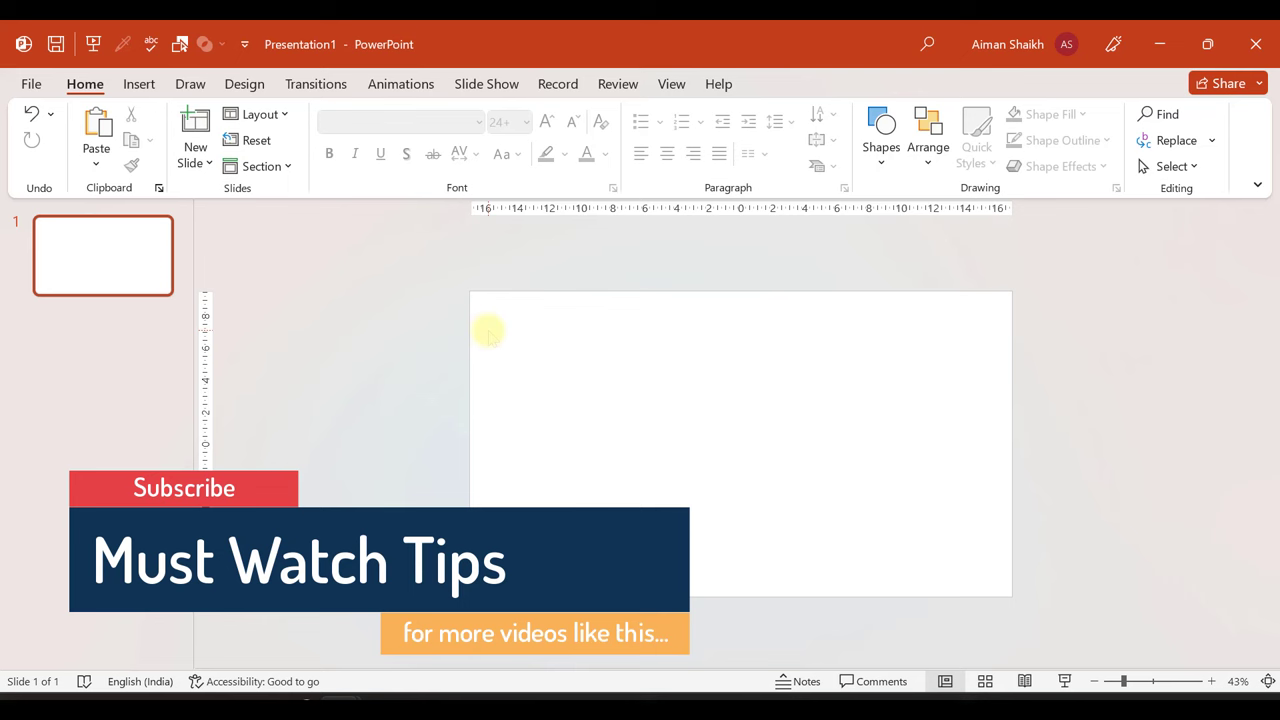
{"action": "right_click", "coordinate": [590, 358]}
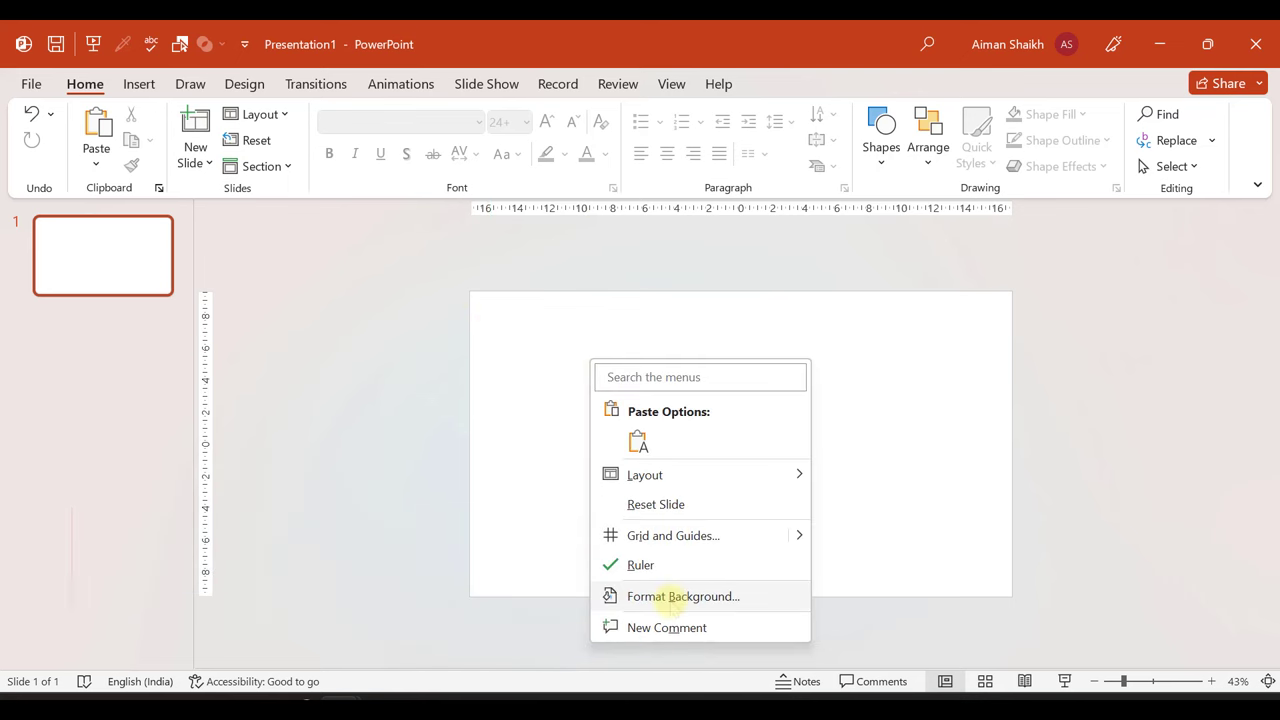
{"action": "left_click", "coordinate": [677, 595]}
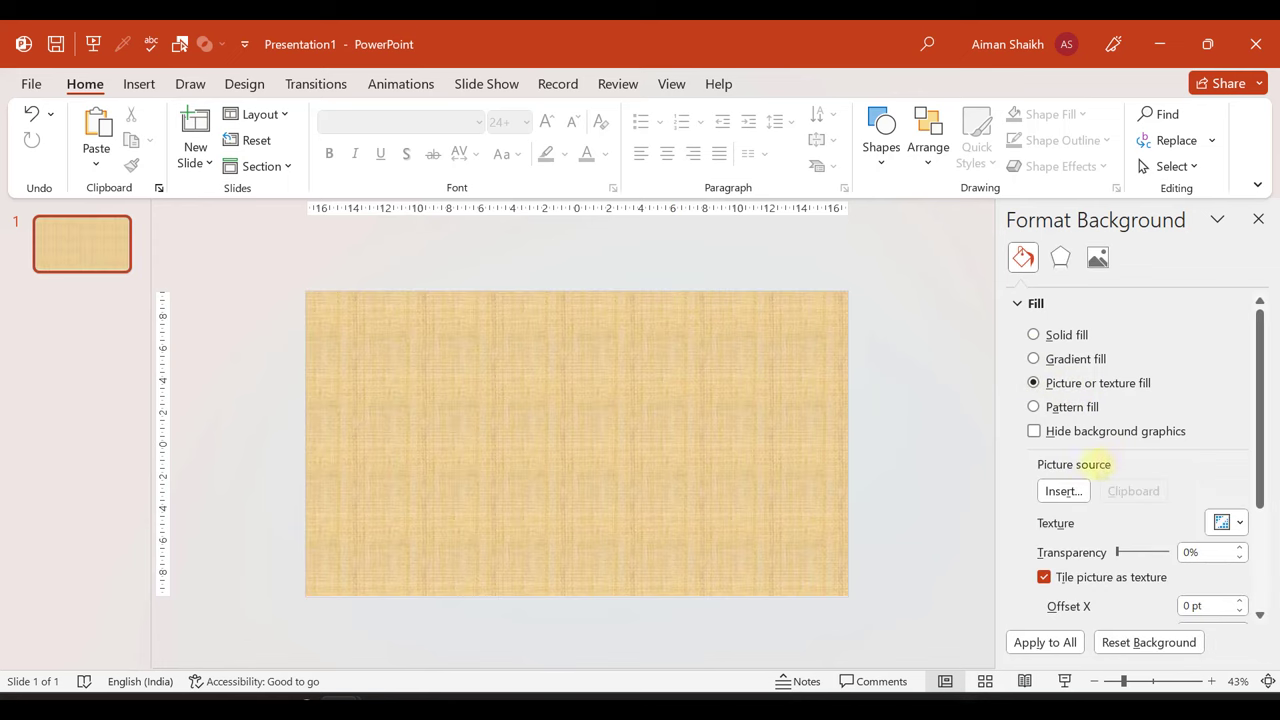
{"action": "left_click", "coordinate": [1063, 490]}
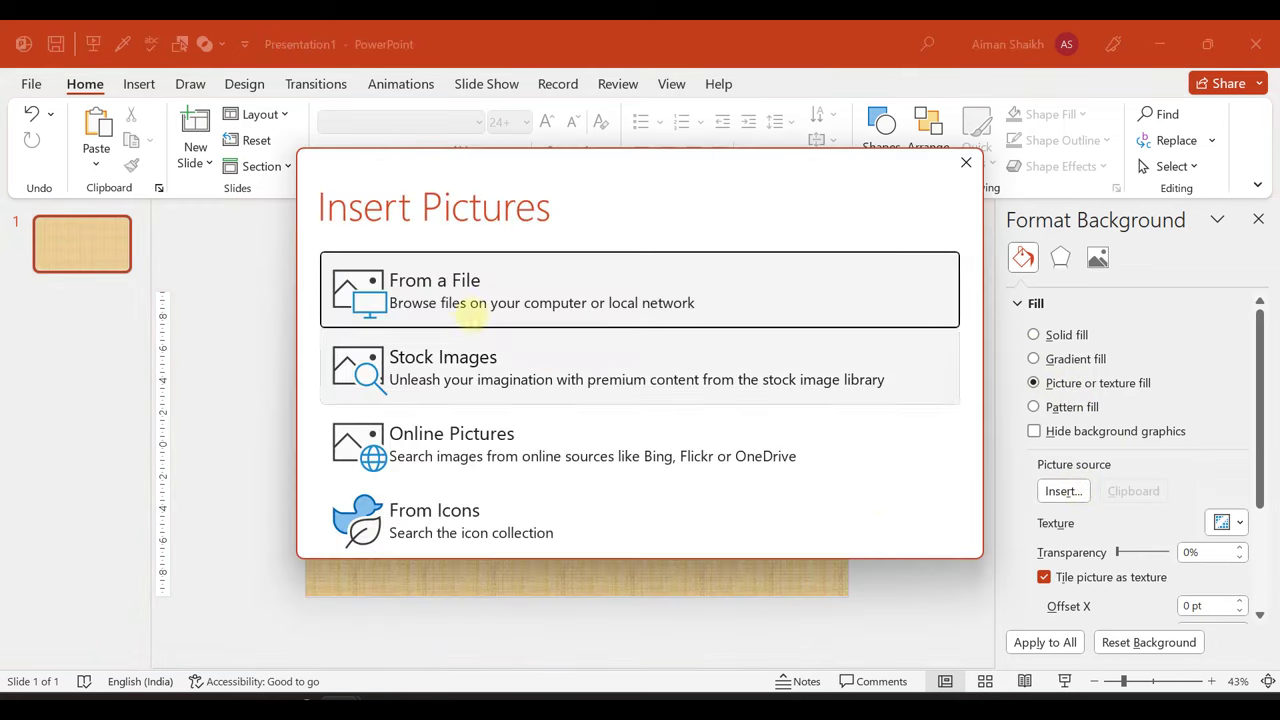
{"action": "left_click", "coordinate": [445, 285]}
{"action": "double_click", "coordinate": [225, 222]}
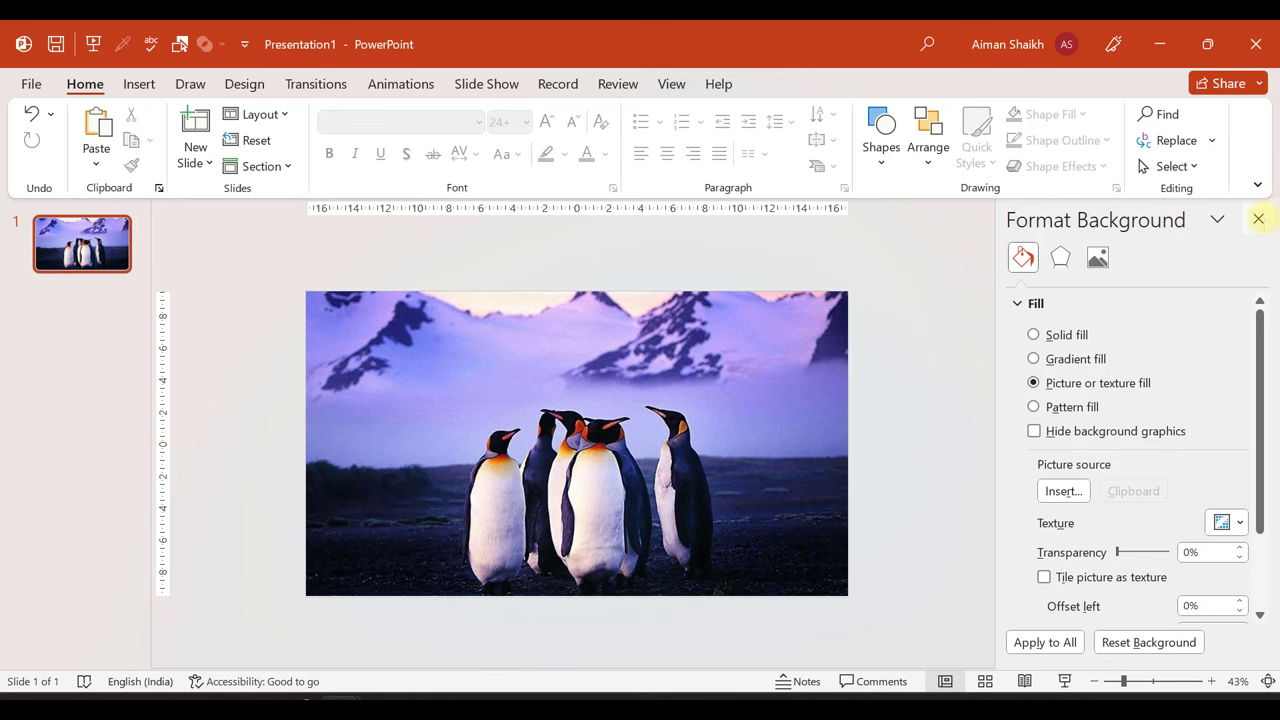
{"action": "left_click", "coordinate": [1258, 218]}
{"action": "left_click", "coordinate": [140, 85]}
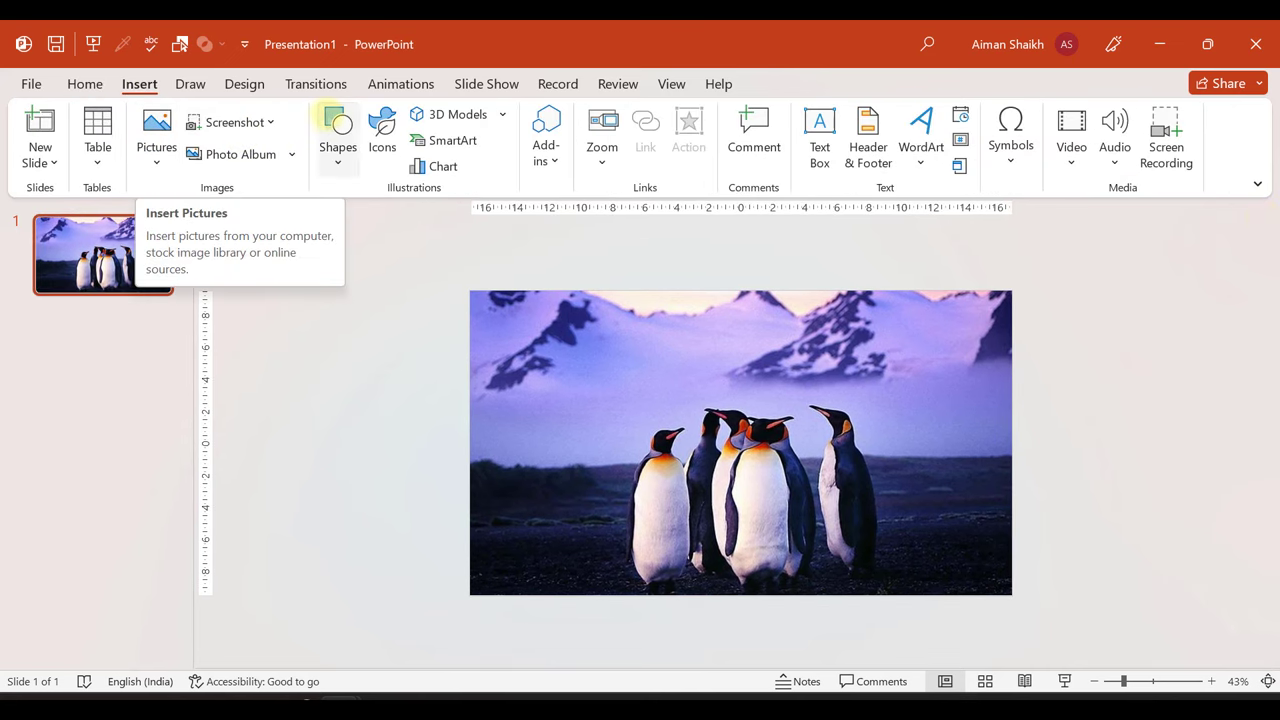
Draw a slide-sized rectangle with white fill and no outline over the penguin background.
{"action": "left_click", "coordinate": [336, 125]}
{"action": "left_click", "coordinate": [388, 217]}
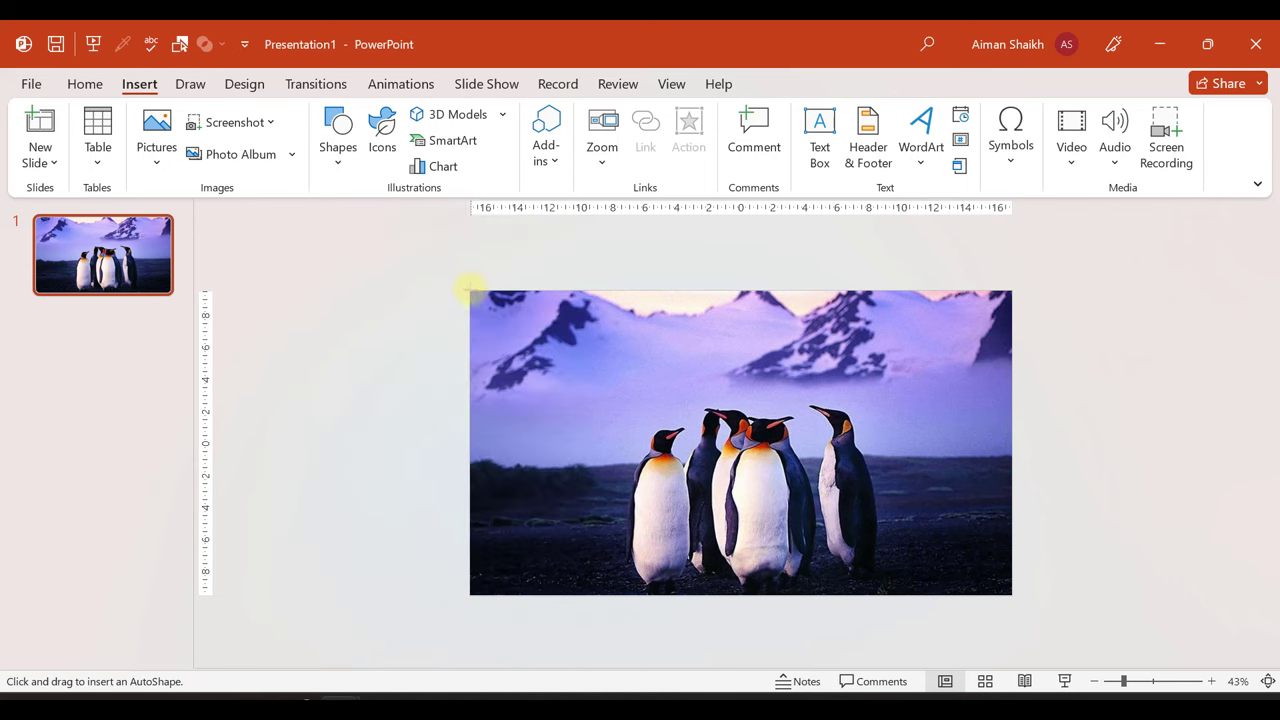
{"action": "left_click_drag", "start_coordinate": [468, 290], "coordinate": [1009, 594]}
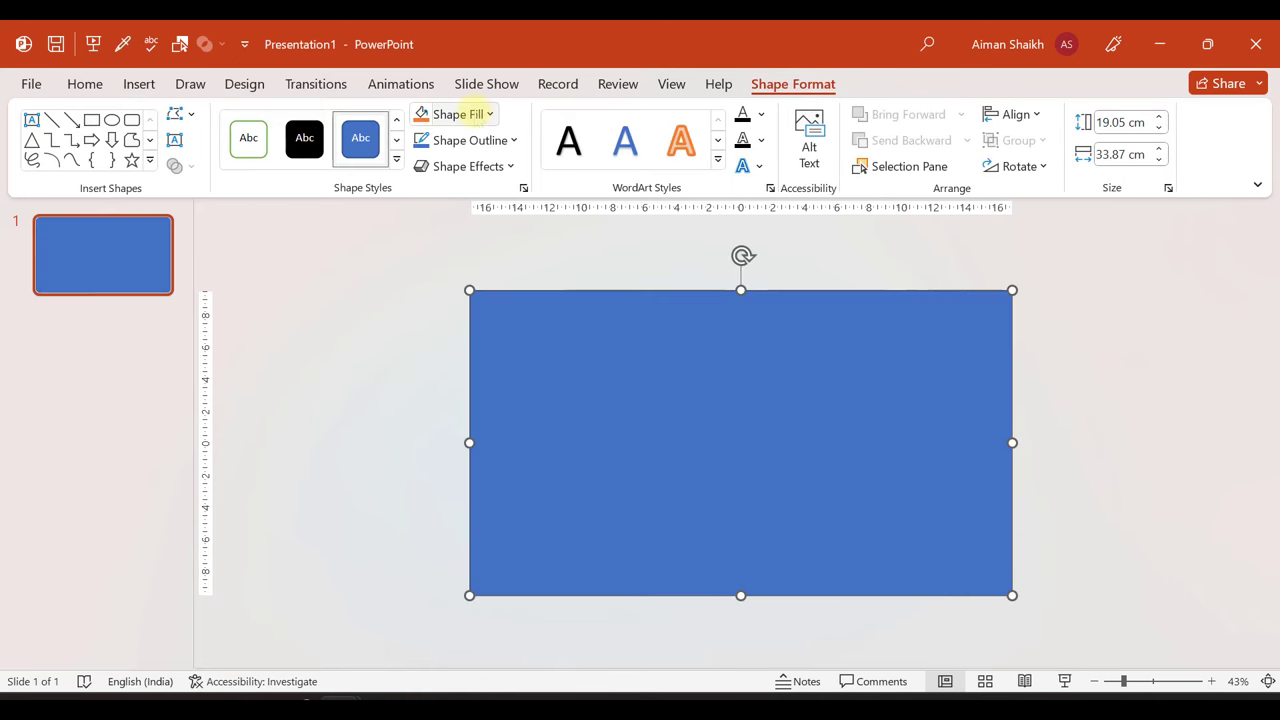
{"action": "left_click", "coordinate": [468, 114]}
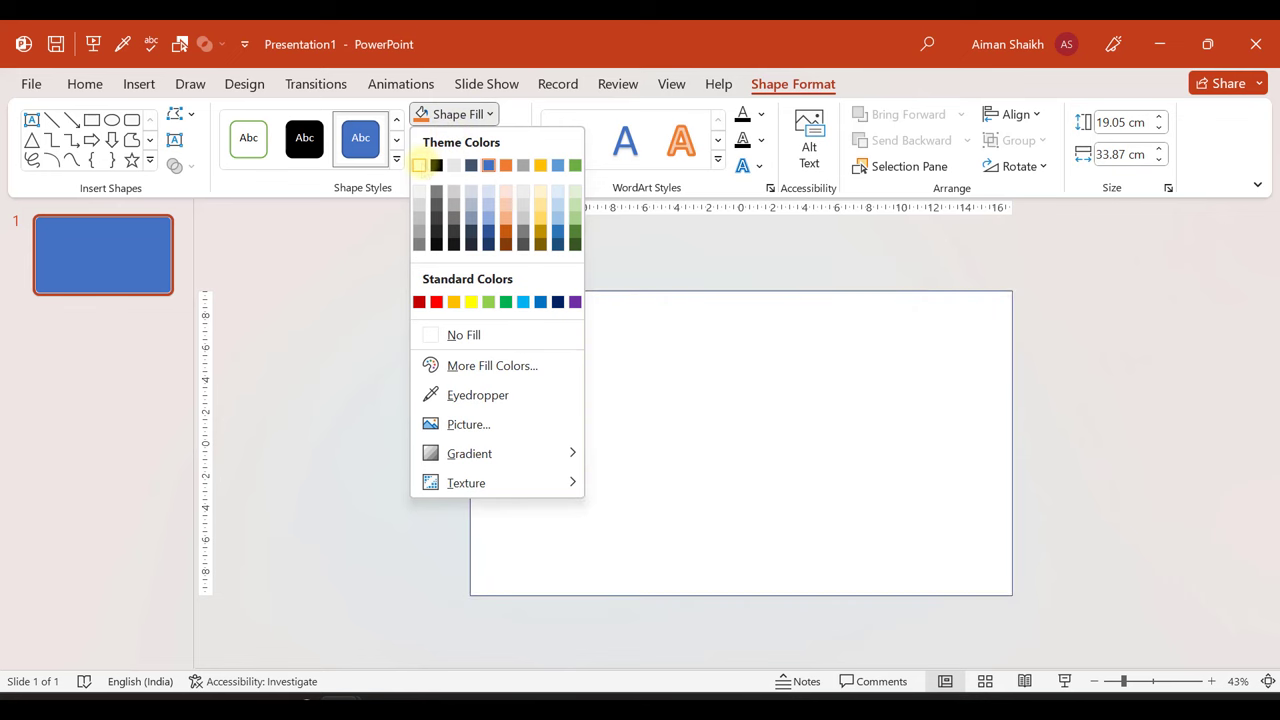
{"action": "left_click", "coordinate": [419, 165]}
{"action": "left_click", "coordinate": [426, 142]}
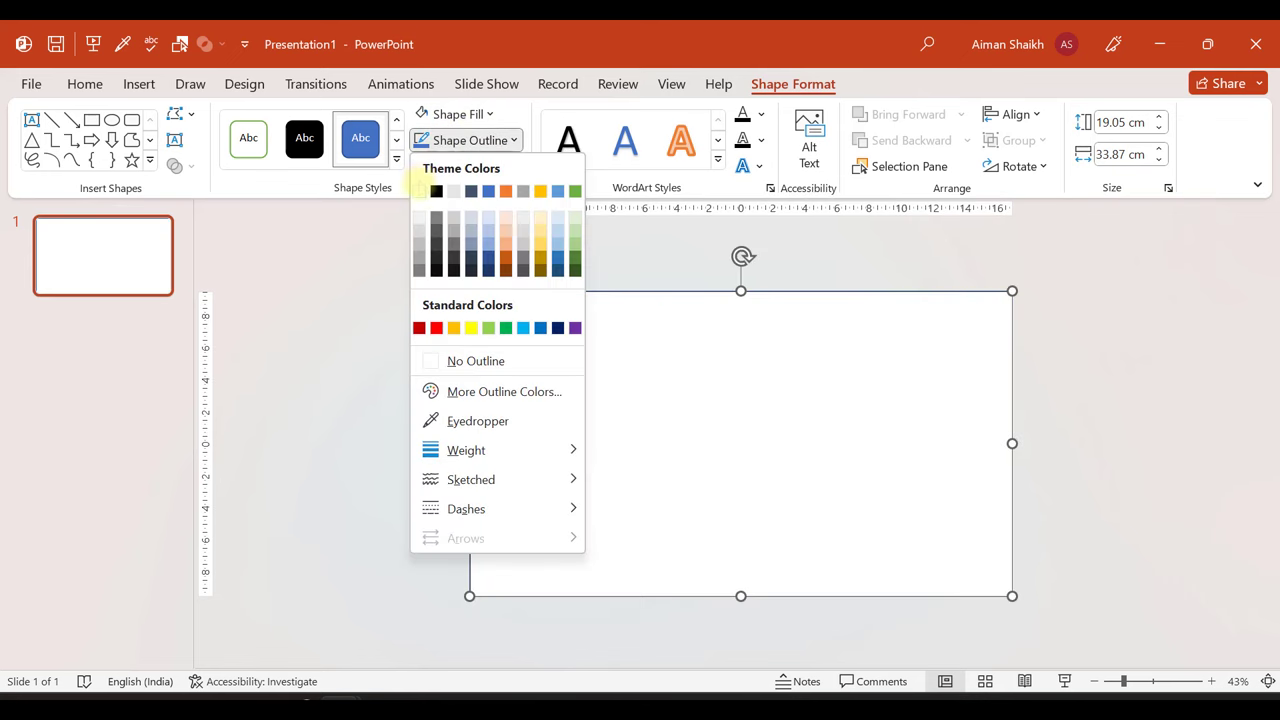
{"action": "left_click", "coordinate": [445, 361]}
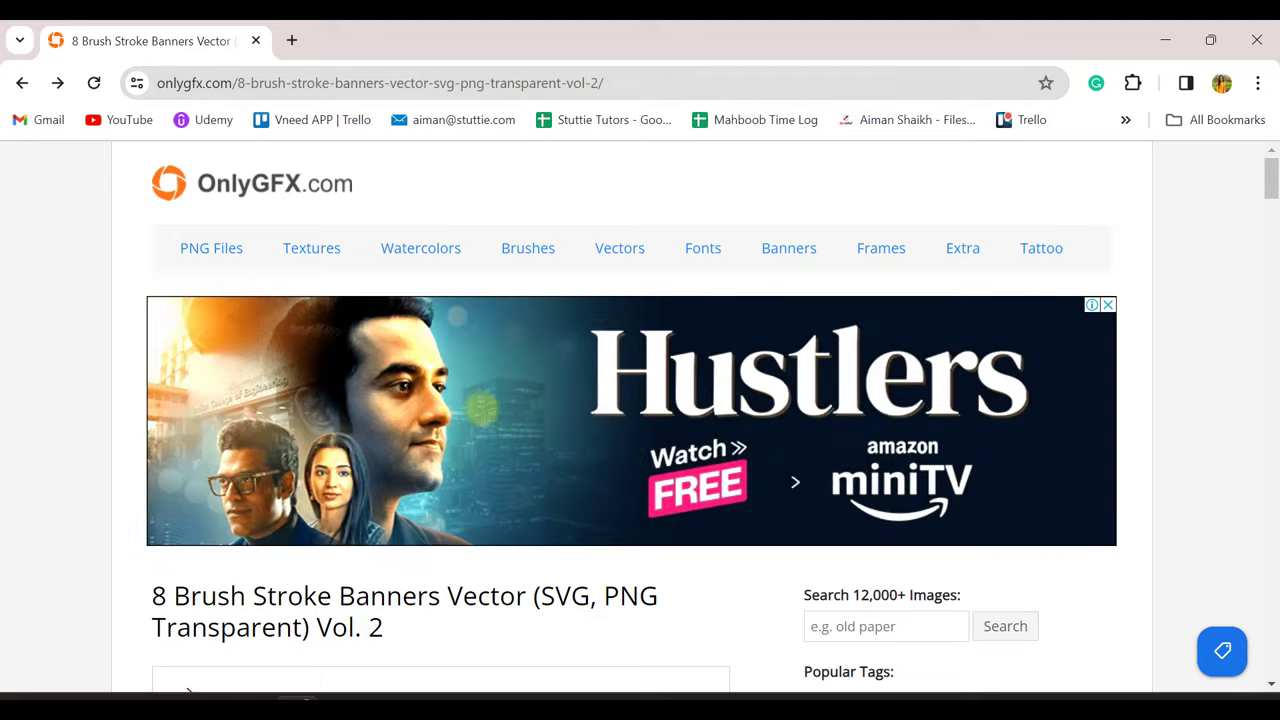
Download brush-stroke-banner-vector-4-vol-2.zip, the fourth OnlyGFX banner, then return to PowerPoint.
{"action": "scroll", "coordinate": [480, 409], "scroll_direction": "down", "scroll_amount": 5}
{"action": "scroll", "coordinate": [480, 409], "scroll_direction": "down", "scroll_amount": 2}
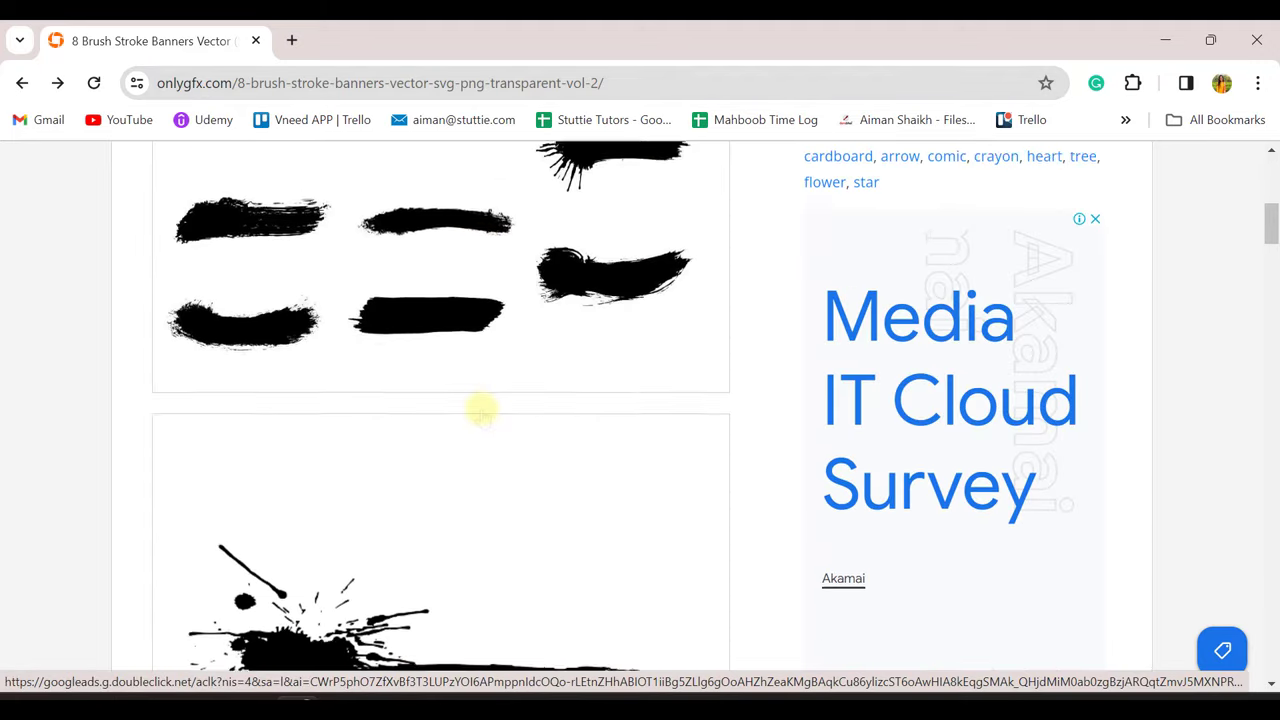
{"action": "scroll", "coordinate": [480, 409], "scroll_direction": "up", "scroll_amount": 4}
{"action": "scroll", "coordinate": [480, 409], "scroll_direction": "down", "scroll_amount": 10}
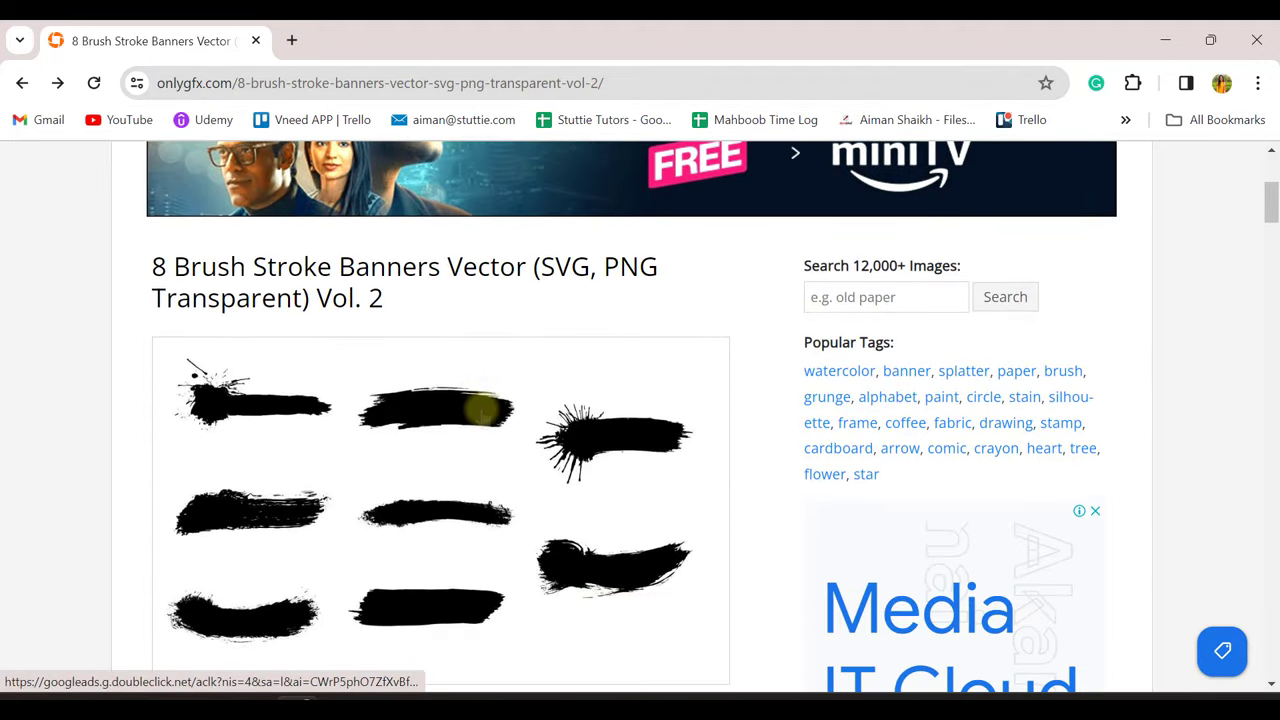
{"action": "scroll", "coordinate": [480, 409], "scroll_direction": "down", "scroll_amount": 7}
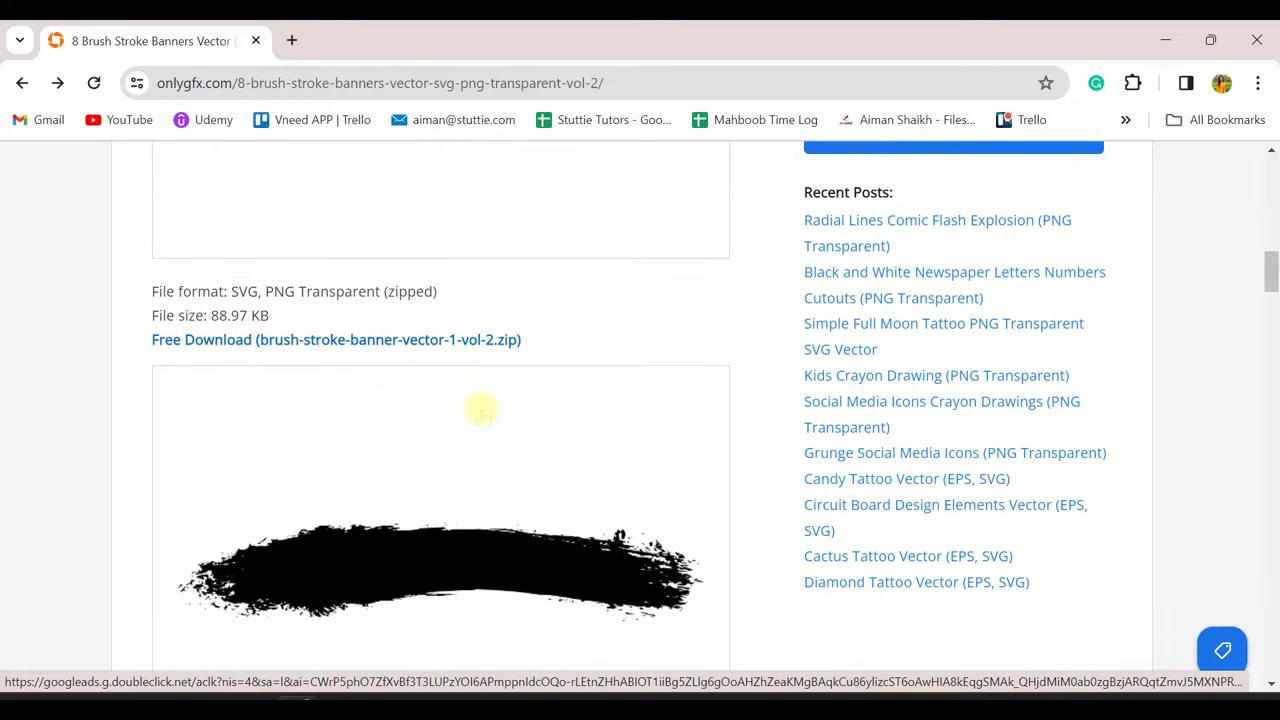
{"action": "scroll", "coordinate": [480, 409], "scroll_direction": "down", "scroll_amount": 8}
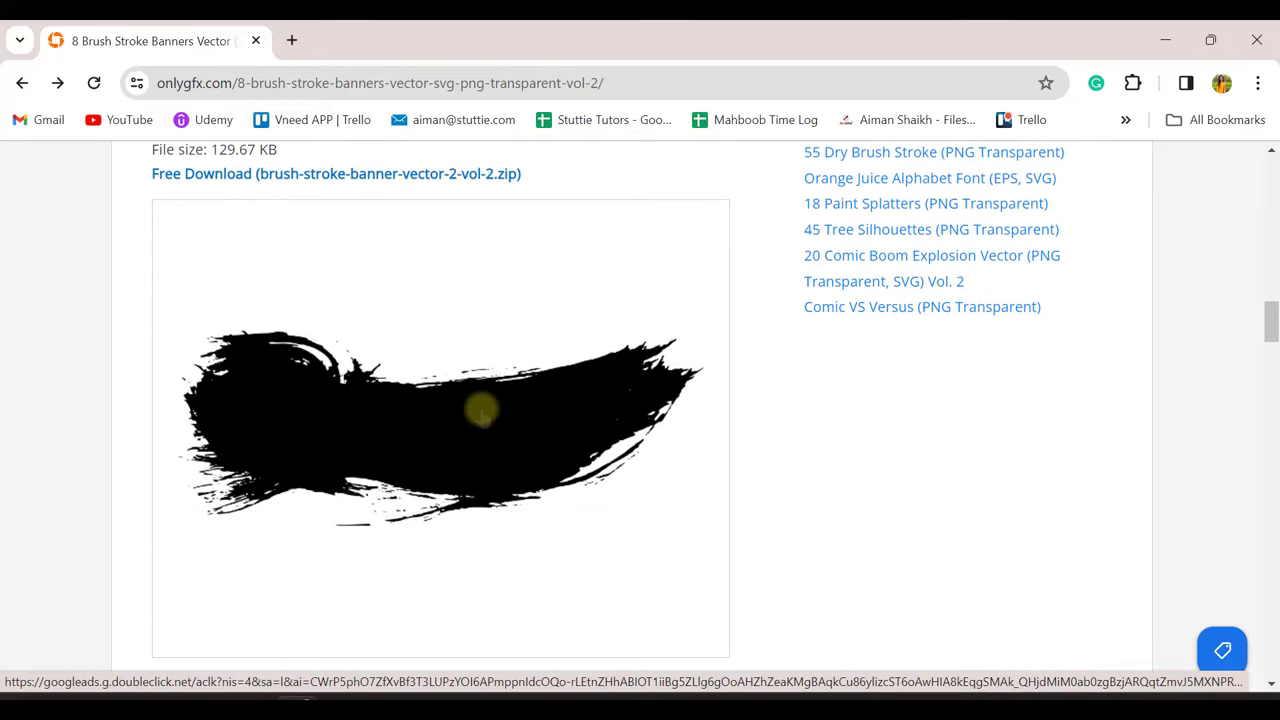
{"action": "scroll", "coordinate": [480, 409], "scroll_direction": "down", "scroll_amount": 1}
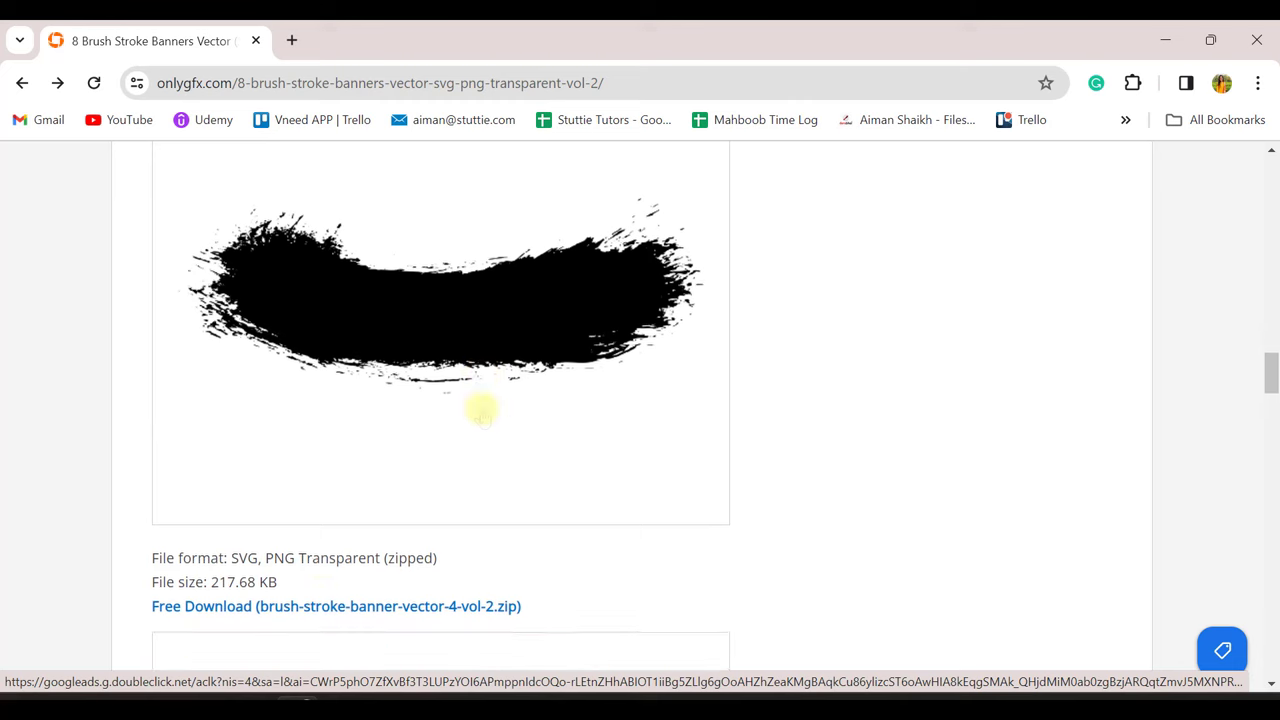
{"action": "left_click", "coordinate": [295, 549]}
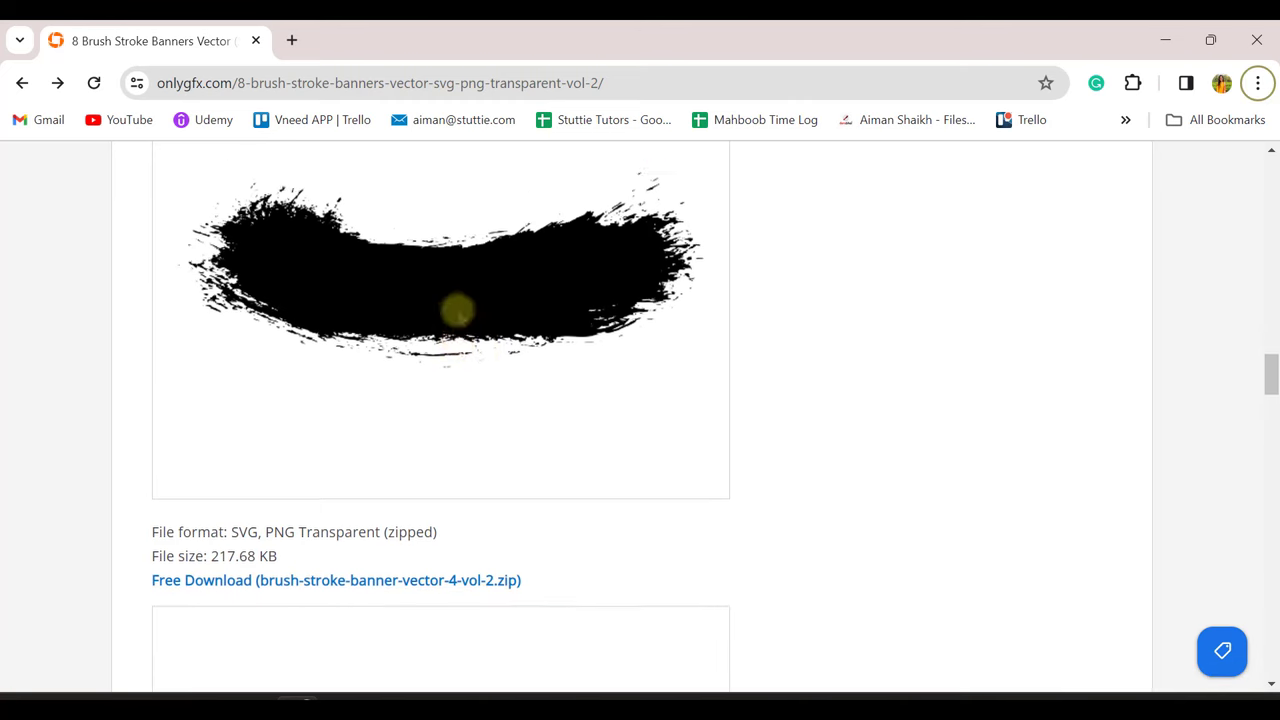
{"action": "scroll", "coordinate": [456, 305], "scroll_direction": "up", "scroll_amount": 2}
{"action": "key", "text": "alt+Tab"}
{"action": "key", "text": "alt+Tab"}
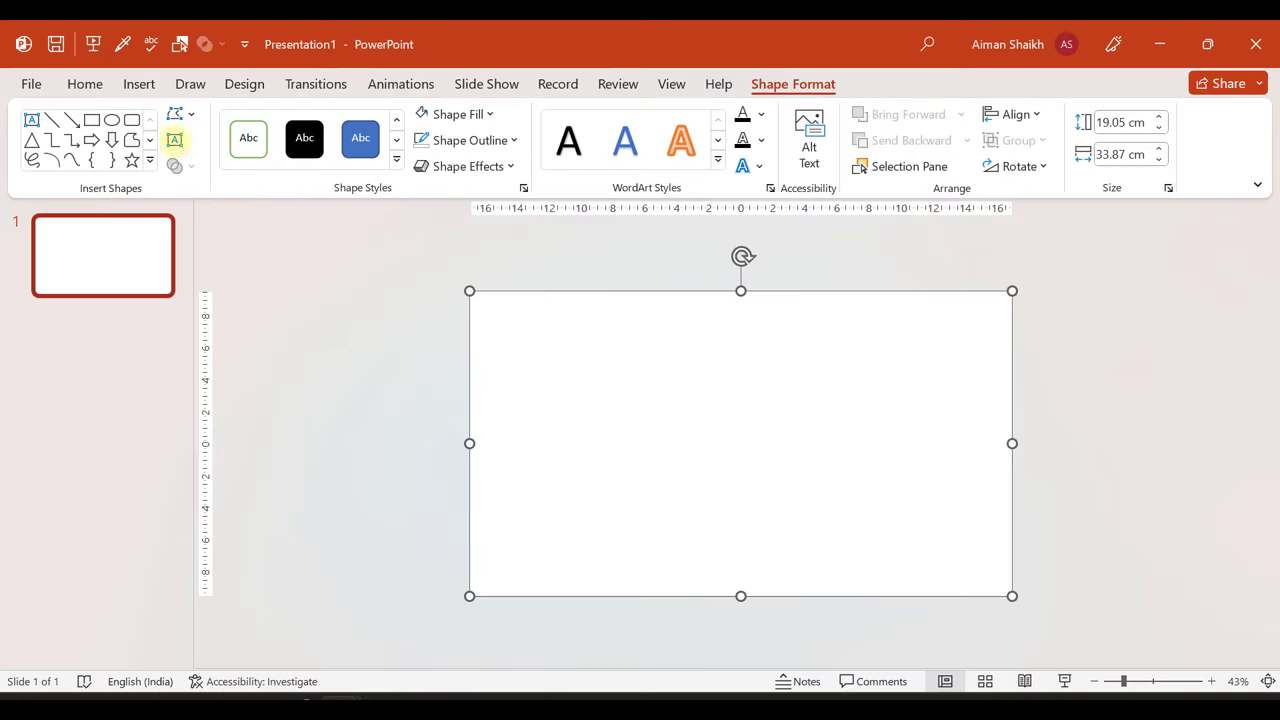
Insert the black brush-stroke picture from this computer and convert it to a shape.
{"action": "left_click", "coordinate": [137, 84]}
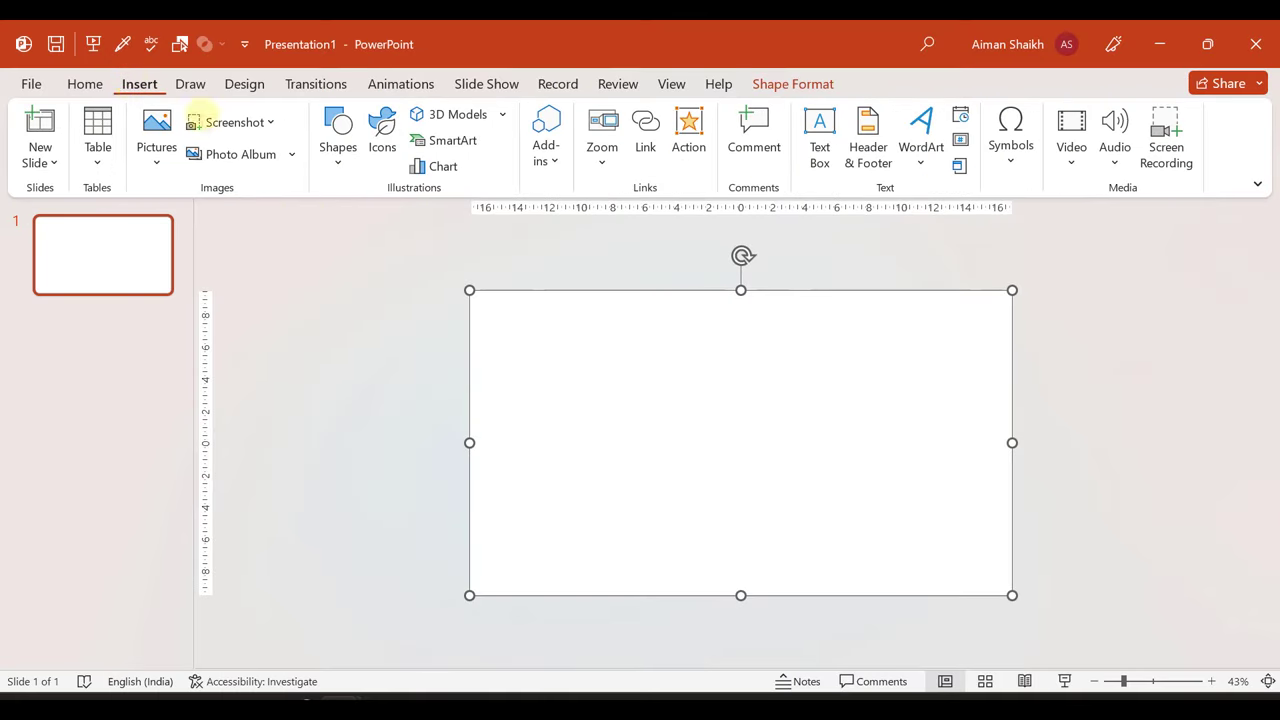
{"action": "left_click", "coordinate": [156, 135]}
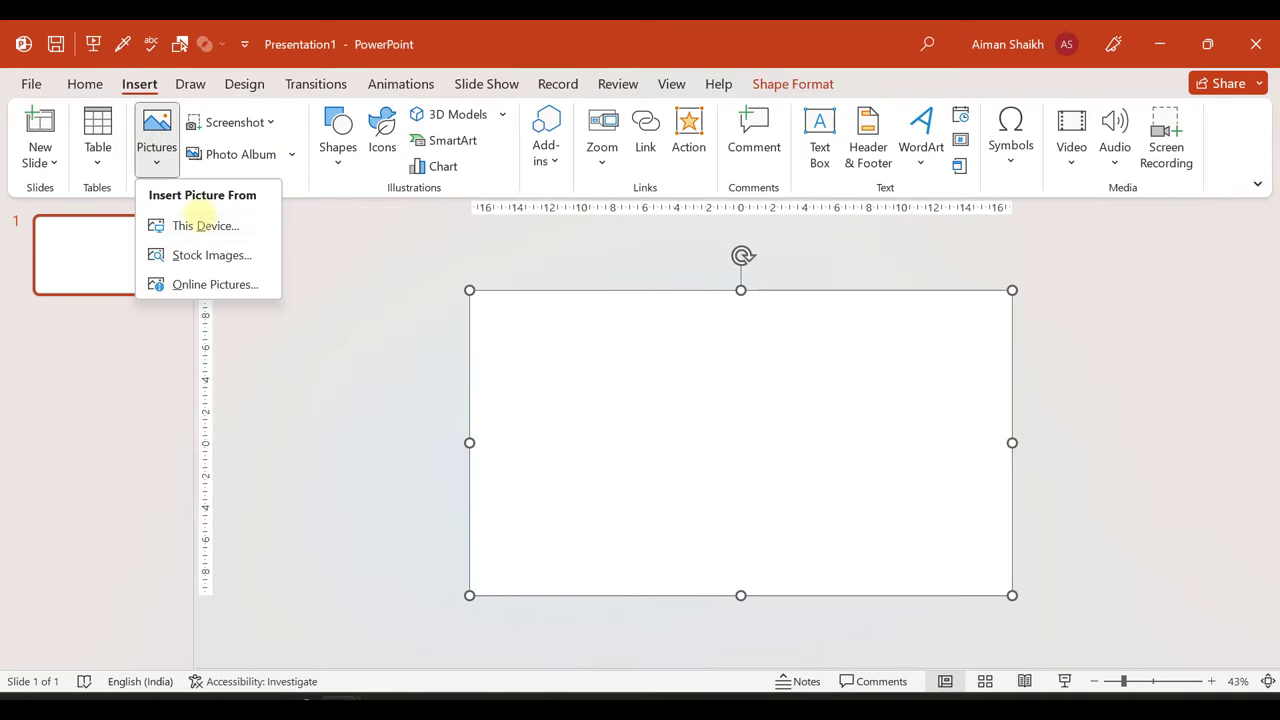
{"action": "left_click", "coordinate": [200, 226]}
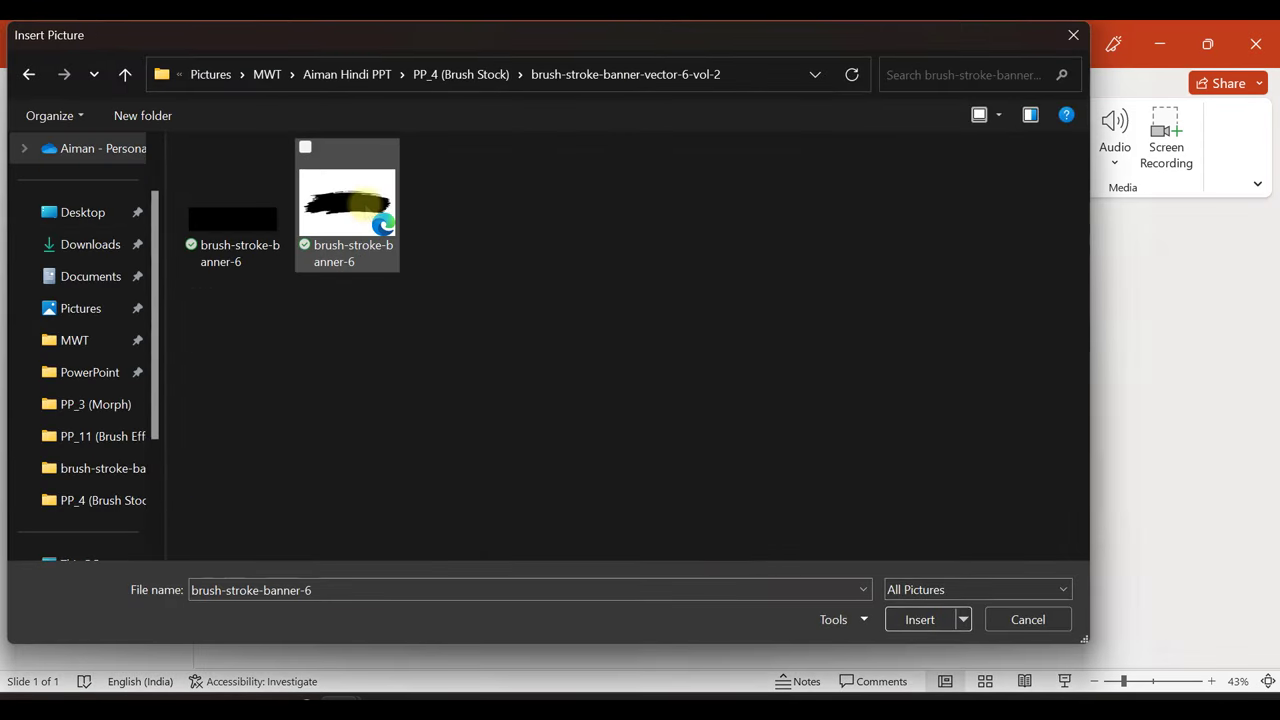
{"action": "double_click", "coordinate": [380, 223]}
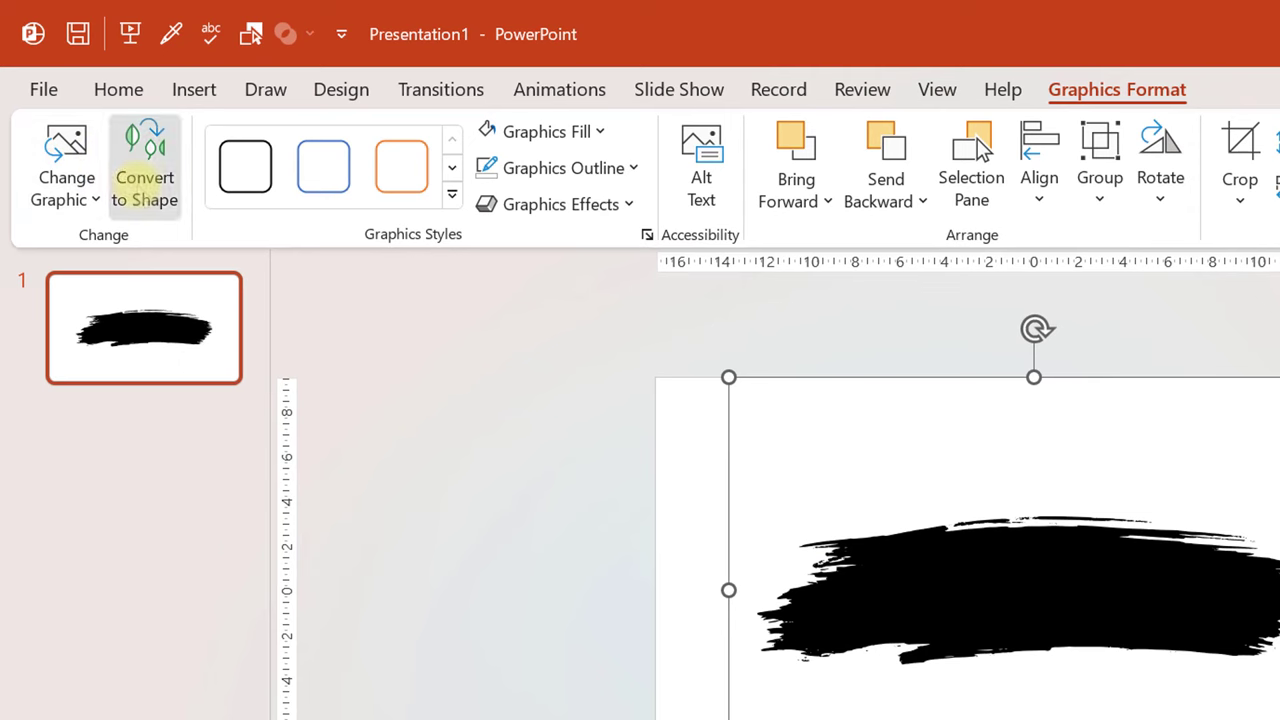
{"action": "left_click", "coordinate": [144, 178]}
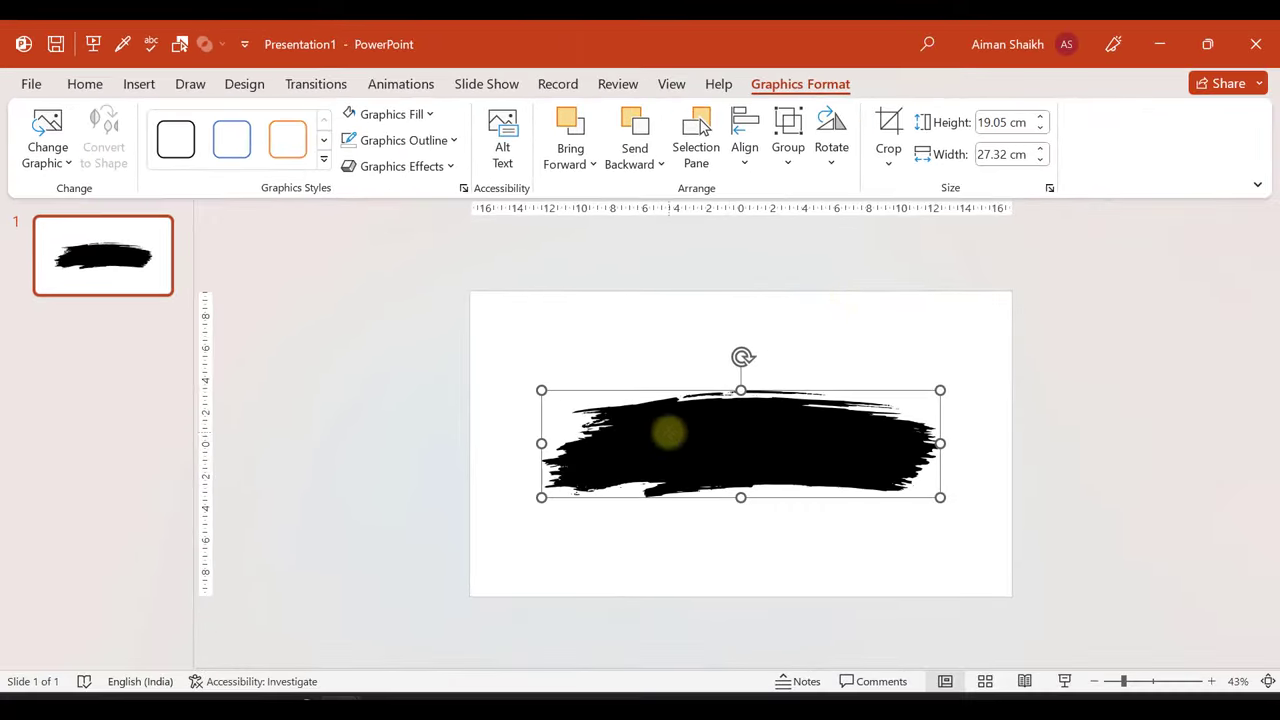
{"action": "left_click", "coordinate": [830, 295]}
Tilt the brush stroke about 25° counter-clockwise, narrow it, and move it up-left.
{"action": "left_click", "coordinate": [806, 417]}
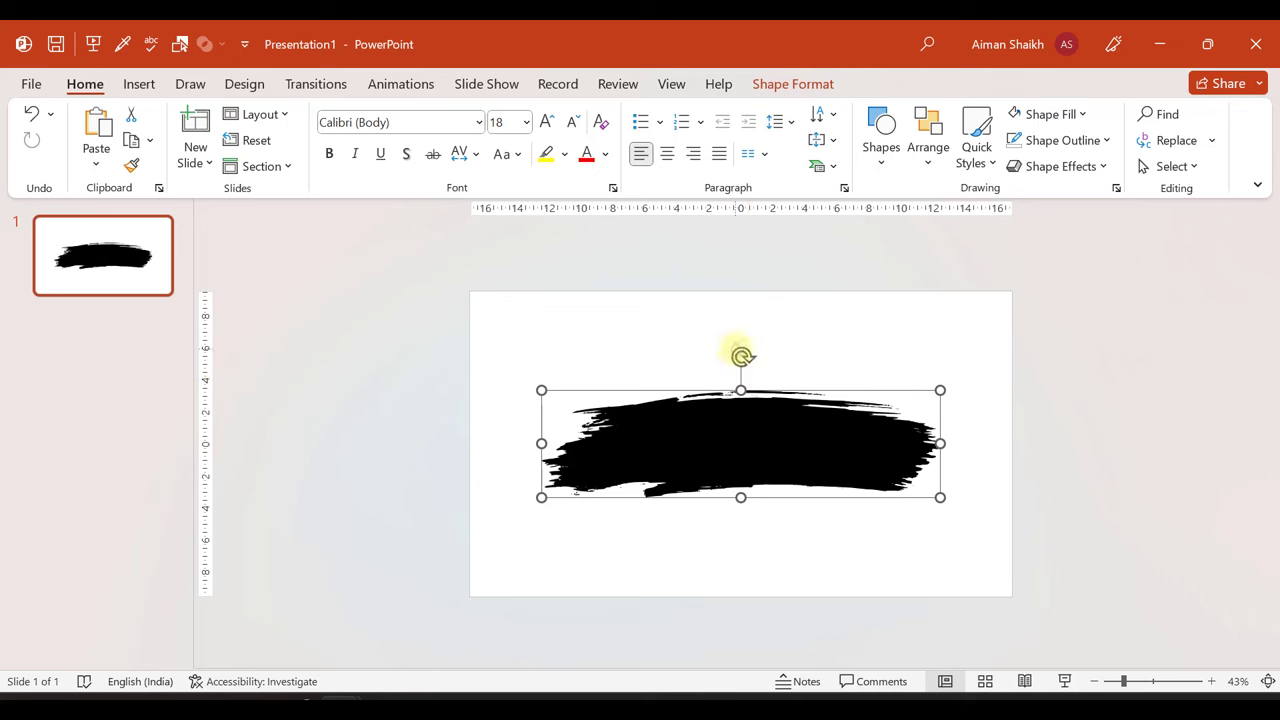
{"action": "left_click_drag", "start_coordinate": [741, 355], "coordinate": [708, 388]}
{"action": "mouse_move", "coordinate": [918, 354]}
{"action": "left_mouse_down"}
{"action": "mouse_move", "coordinate": [808, 408]}
{"action": "mouse_move", "coordinate": [838, 393]}
{"action": "left_mouse_up"}
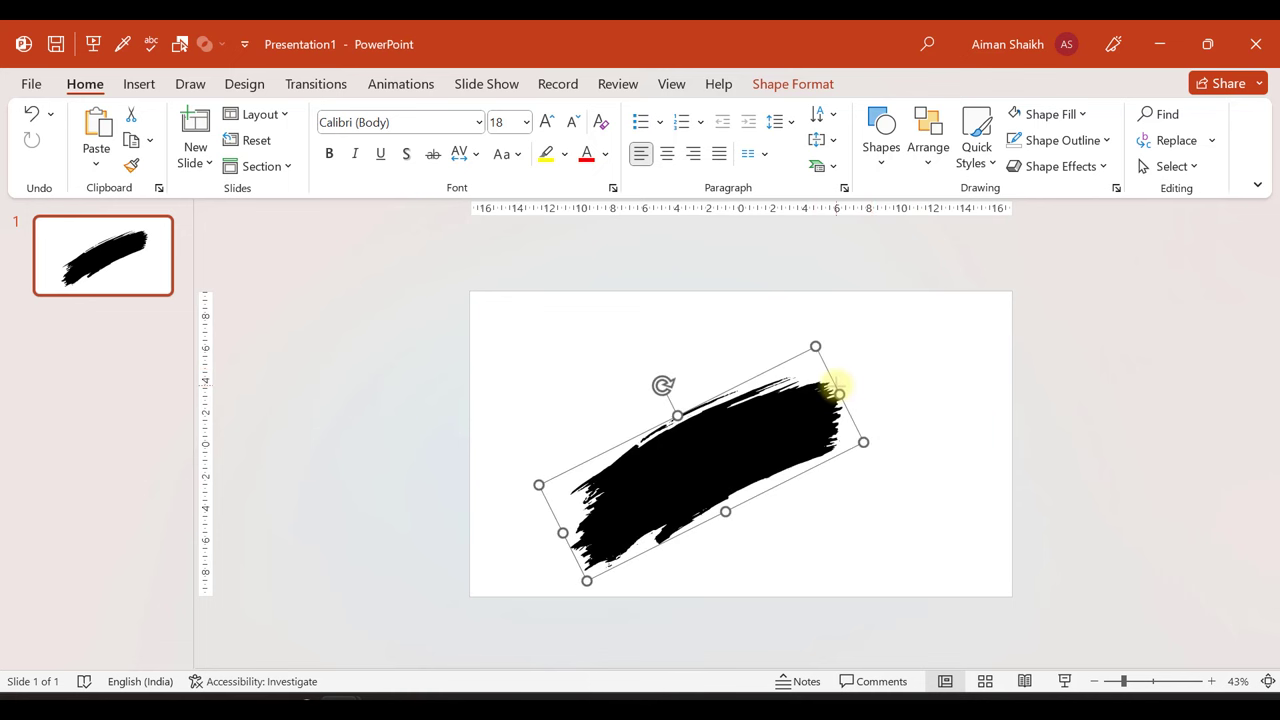
{"action": "mouse_move", "coordinate": [748, 466]}
{"action": "left_mouse_down"}
{"action": "mouse_move", "coordinate": [689, 372]}
{"action": "mouse_move", "coordinate": [695, 397]}
{"action": "left_mouse_up"}
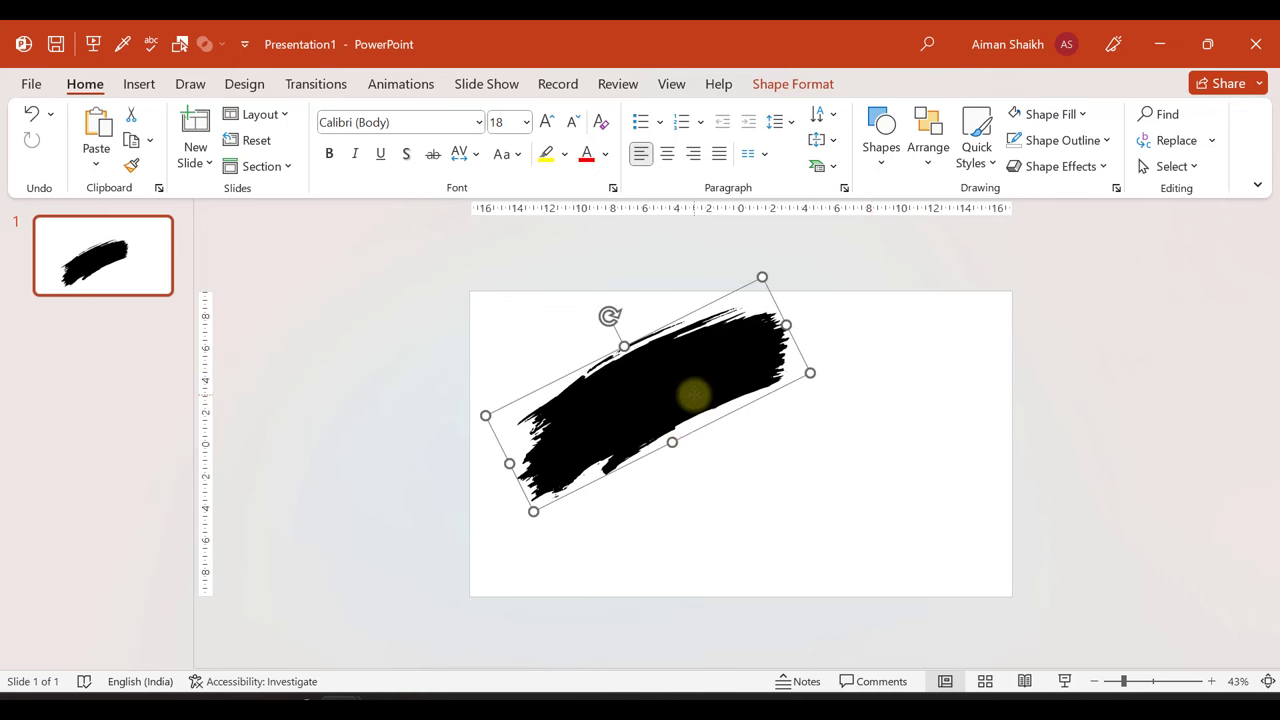
{"action": "mouse_move", "coordinate": [673, 446]}
{"action": "left_mouse_down"}
{"action": "mouse_move", "coordinate": [629, 366]}
{"action": "mouse_move", "coordinate": [666, 346]}
{"action": "mouse_move", "coordinate": [650, 343]}
{"action": "left_mouse_up"}
Duplicate the stroke with Ctrl+D several times and arrange the copies into a solid cluster.
{"action": "key", "text": "ctrl+d"}
{"action": "key", "text": "ctrl+d"}
{"action": "key", "text": "ctrl+d"}
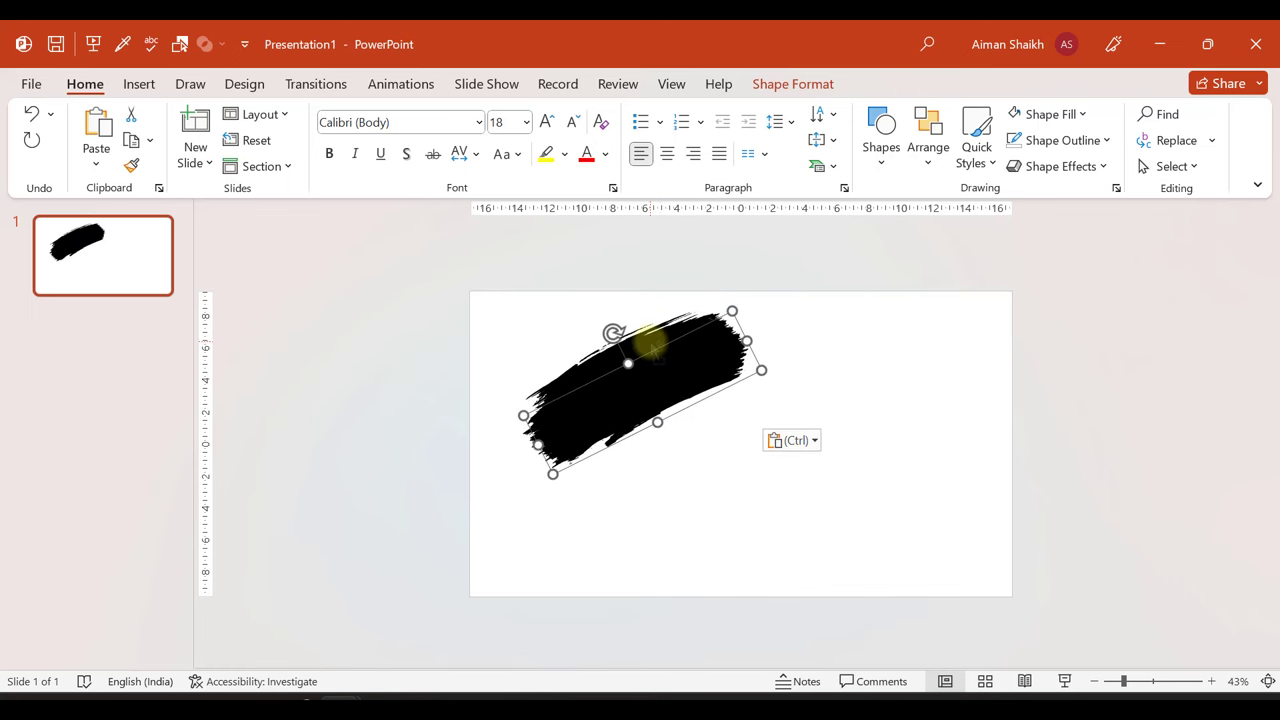
{"action": "key", "text": "ctrl+z"}
{"action": "key", "text": "ctrl+z"}
{"action": "key", "text": "ctrl+z"}
{"action": "key", "text": "ctrl+d"}
{"action": "key", "text": "ctrl+d"}
{"action": "key", "text": "ctrl+d"}
{"action": "mouse_move", "coordinate": [535, 461]}
{"action": "left_mouse_down"}
{"action": "mouse_move", "coordinate": [714, 371]}
{"action": "mouse_move", "coordinate": [617, 374]}
{"action": "mouse_move", "coordinate": [651, 463]}
{"action": "mouse_move", "coordinate": [768, 390]}
{"action": "mouse_move", "coordinate": [509, 509]}
{"action": "left_mouse_up"}
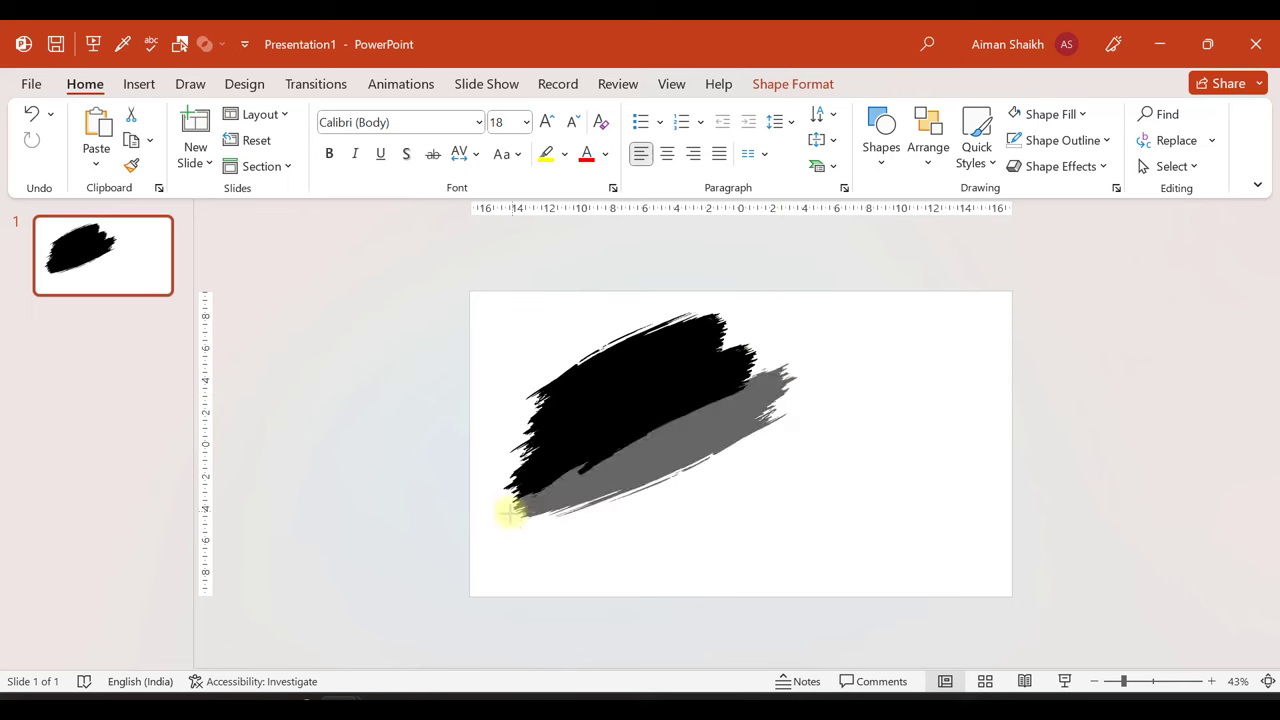
{"action": "left_click_drag", "start_coordinate": [817, 406], "coordinate": [514, 551]}
{"action": "key", "text": "ctrl+d"}
{"action": "left_click_drag", "start_coordinate": [777, 514], "coordinate": [735, 428]}
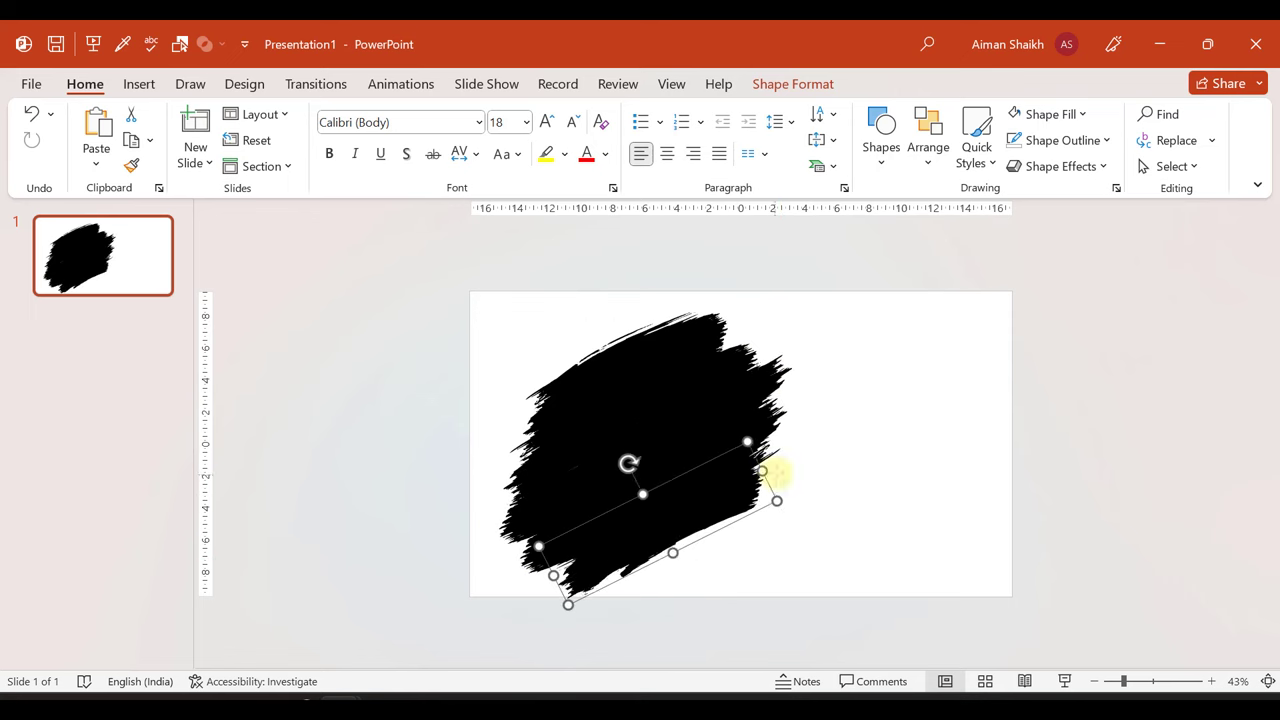
{"action": "key", "text": "ctrl+d"}
{"action": "mouse_move", "coordinate": [686, 517]}
{"action": "left_mouse_down"}
{"action": "mouse_move", "coordinate": [657, 571]}
{"action": "mouse_move", "coordinate": [819, 499]}
{"action": "mouse_move", "coordinate": [737, 431]}
{"action": "mouse_move", "coordinate": [757, 451]}
{"action": "left_mouse_up"}
Marquee-select all the brush-stroke pieces together.
{"action": "key", "text": "ctrl+a"}
{"action": "left_click", "coordinate": [1100, 366]}
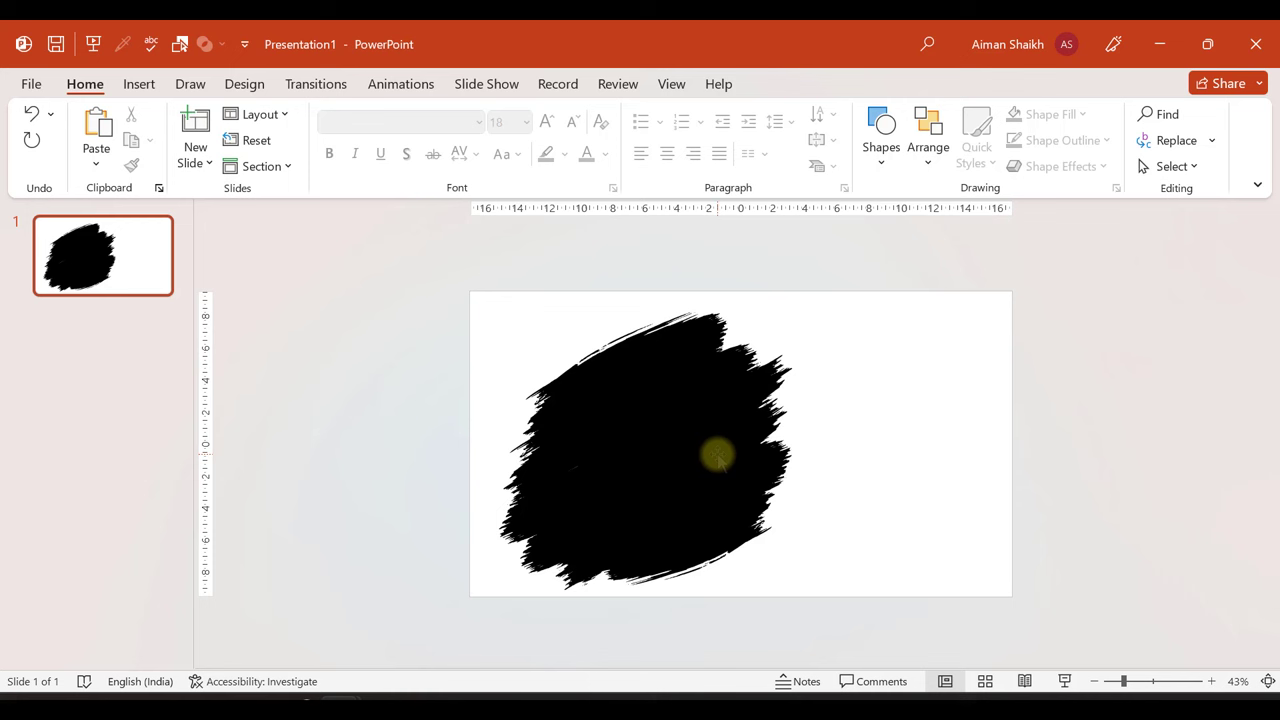
{"action": "left_click_drag", "start_coordinate": [484, 242], "coordinate": [840, 660]}
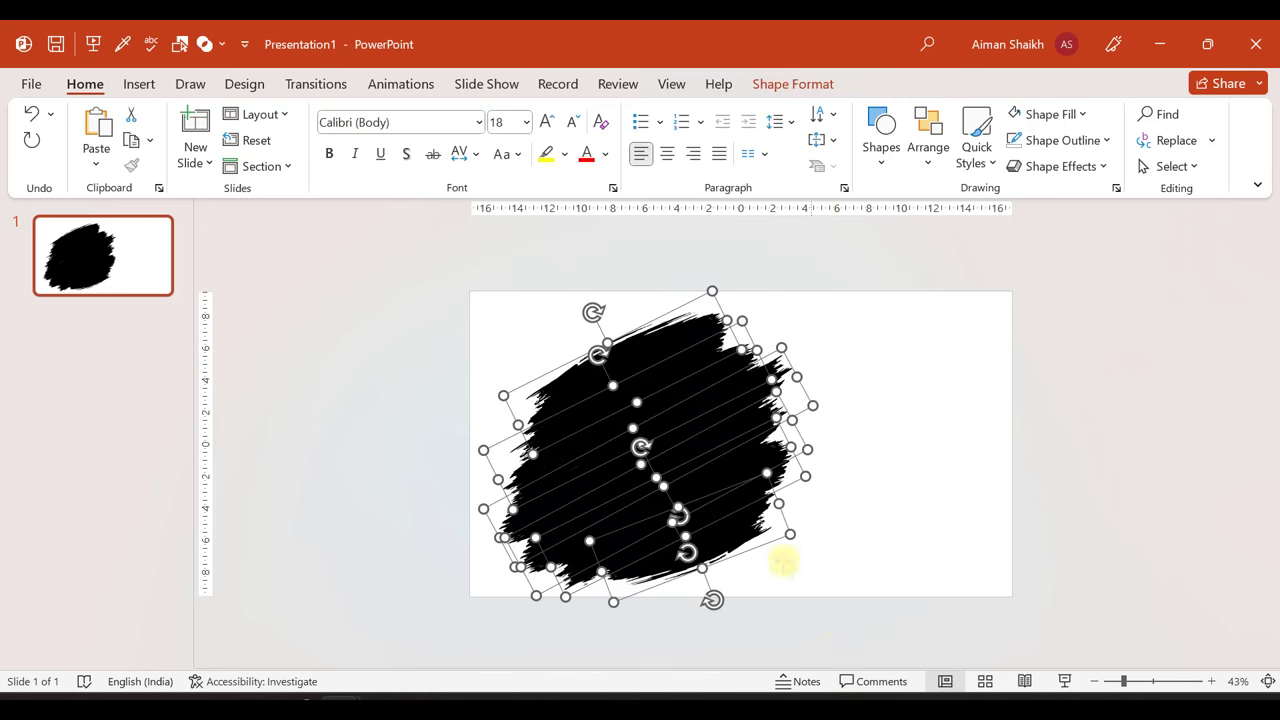
Set the selected strokes' fill to Slide background fill in the Format Shape pane.
{"action": "right_click", "coordinate": [776, 340]}
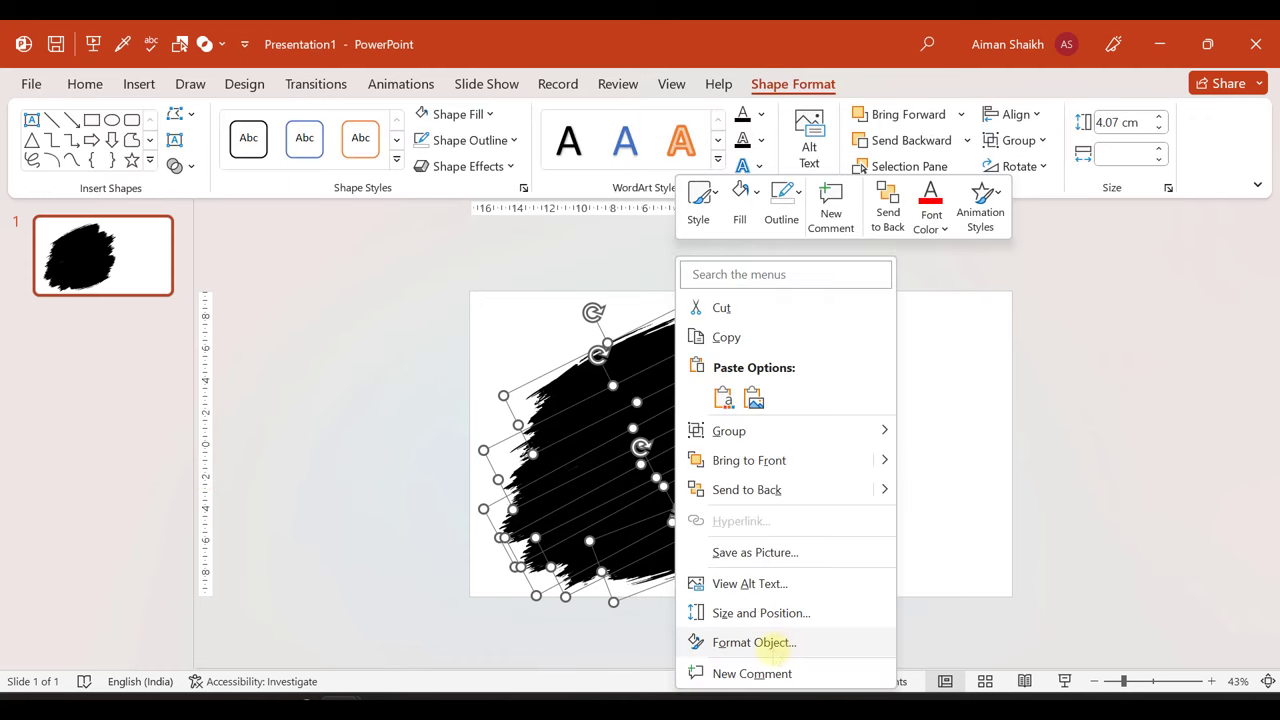
{"action": "left_click", "coordinate": [754, 642]}
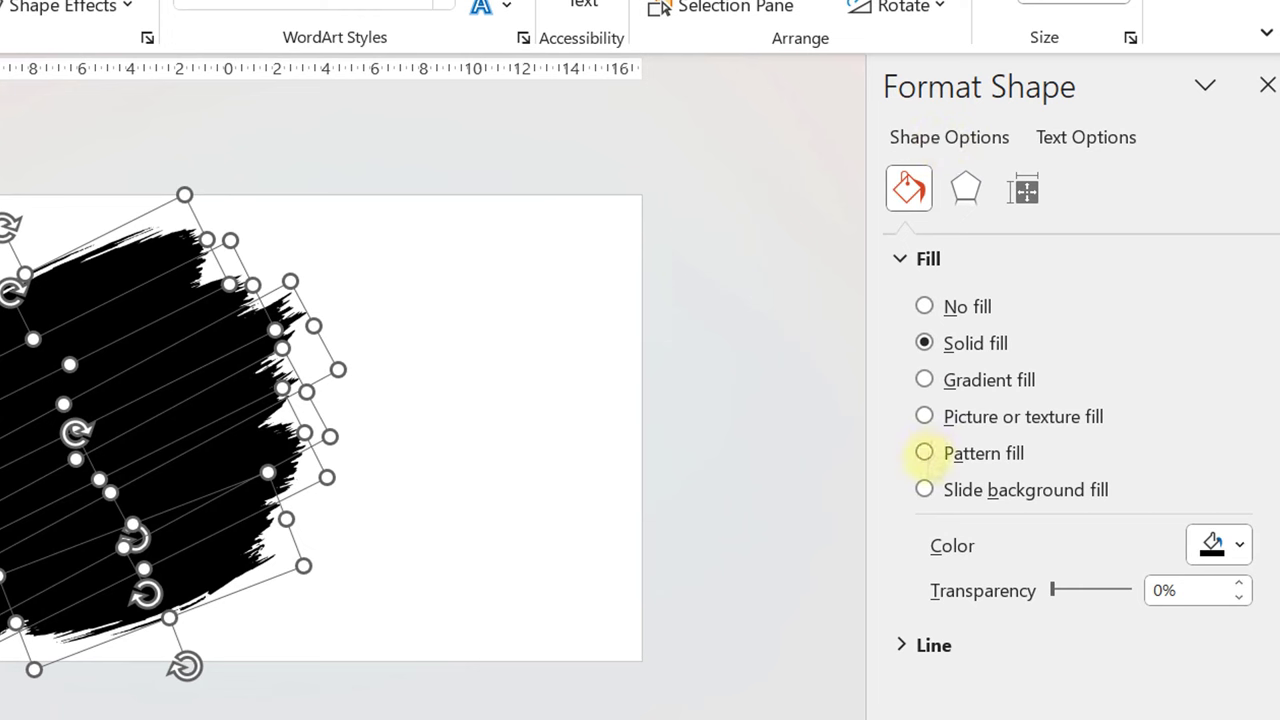
{"action": "left_click", "coordinate": [924, 490]}
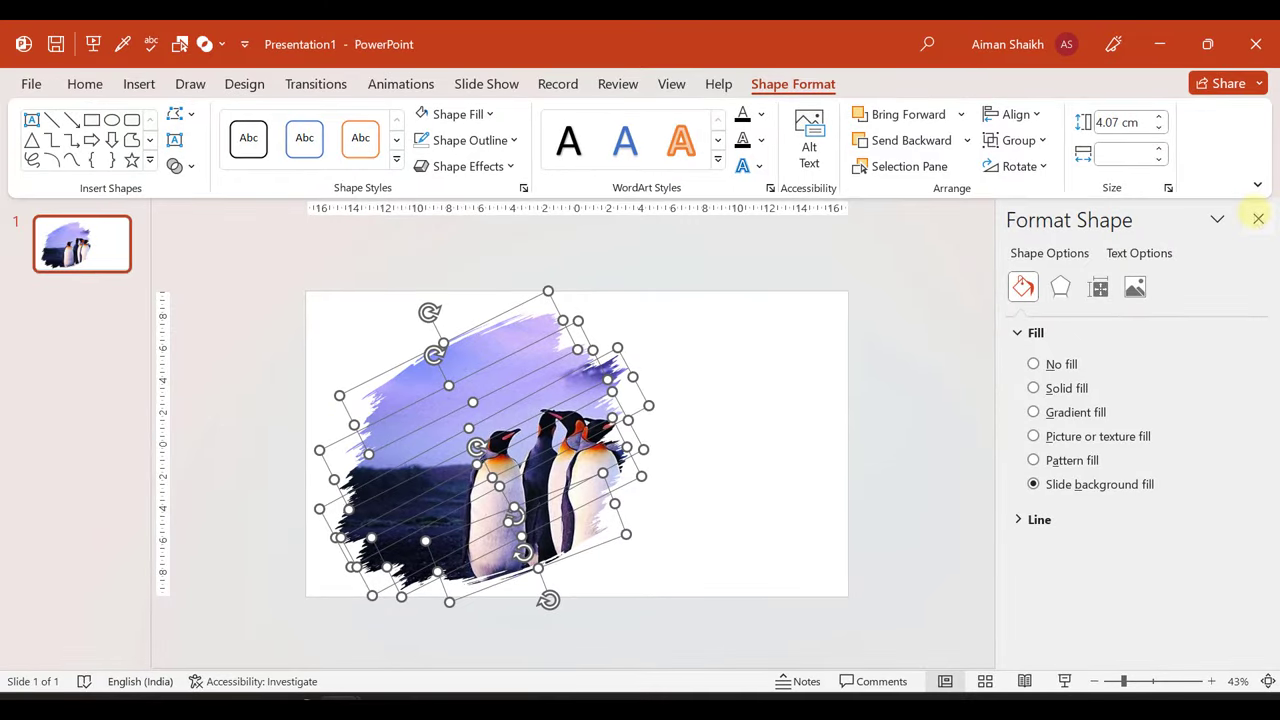
{"action": "left_click", "coordinate": [1258, 218]}
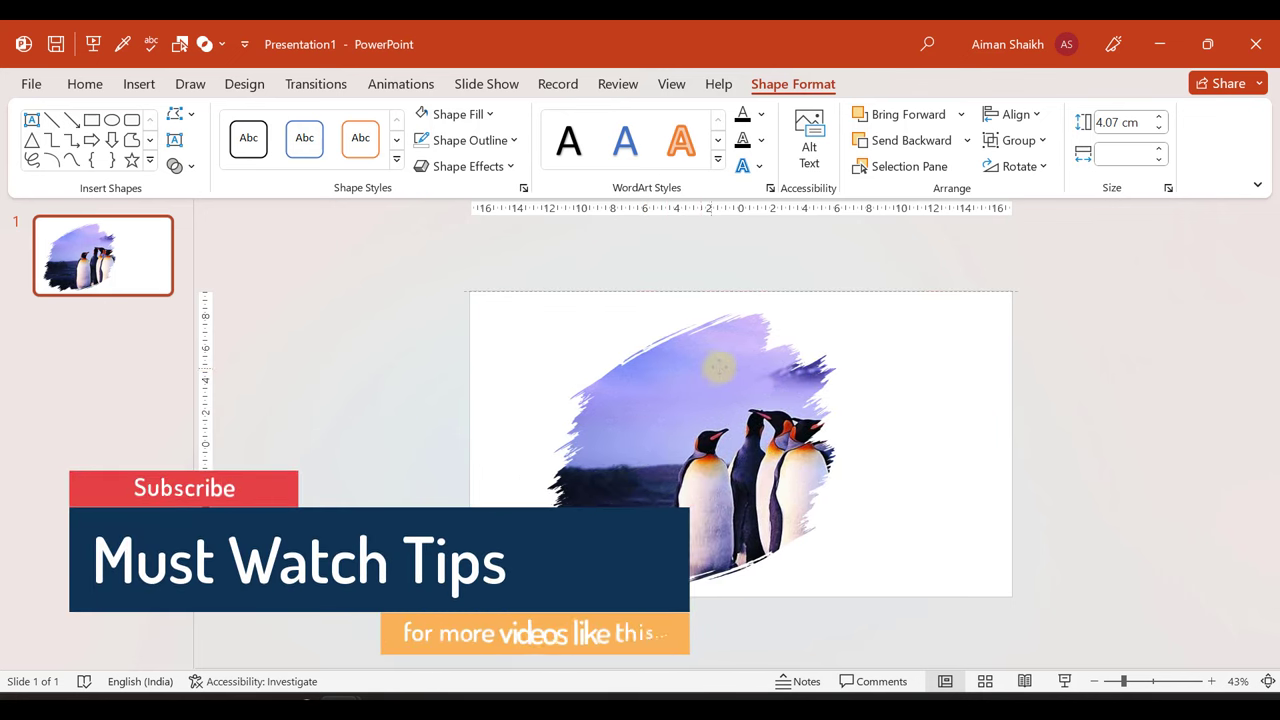
Shift the stroke cluster over the five penguins and reselect all the stroke pieces.
{"action": "key", "text": "ctrl+z"}
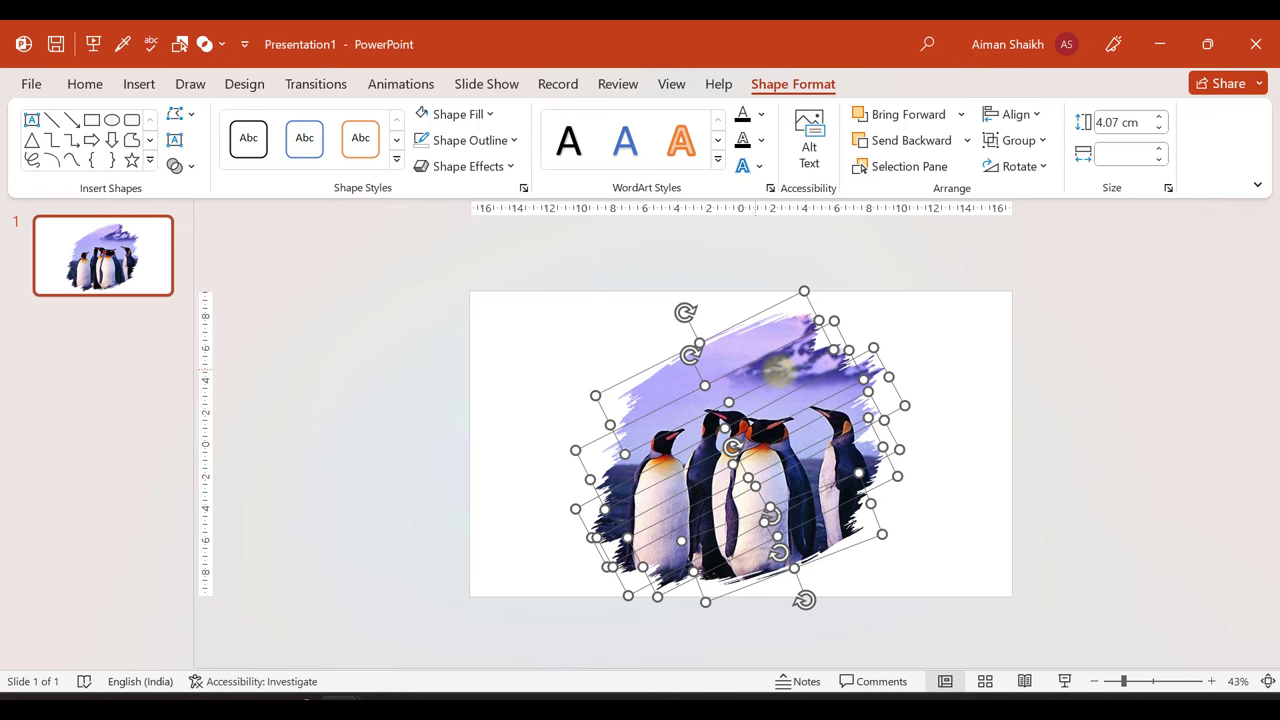
{"action": "left_click", "coordinate": [928, 386]}
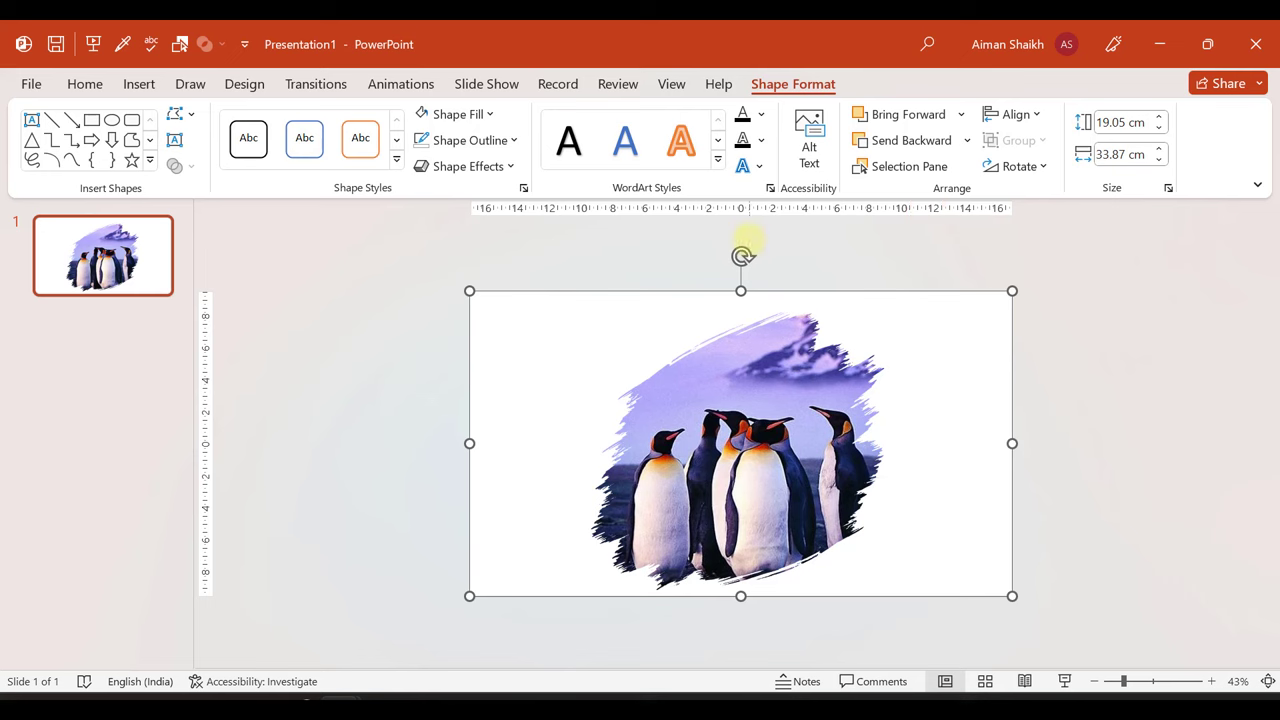
{"action": "left_click_drag", "start_coordinate": [558, 235], "coordinate": [962, 650]}
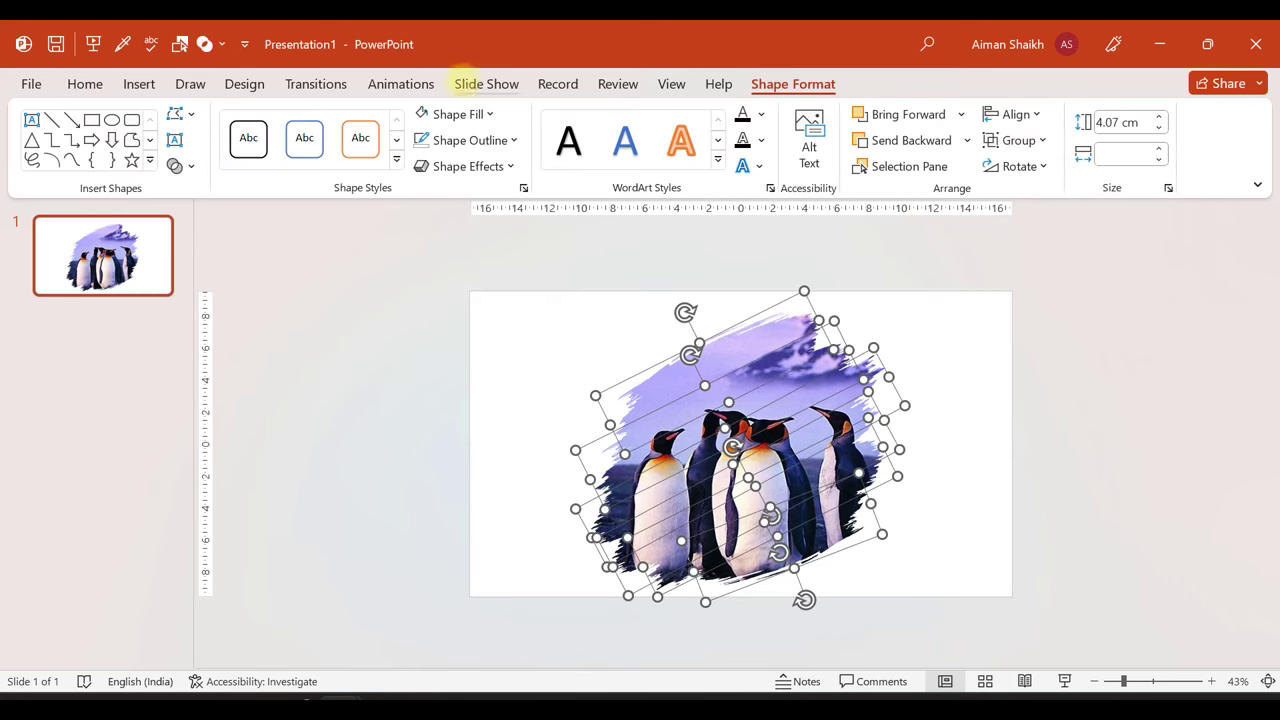
Apply a Wipe entrance animation to the brush strokes and preview it.
{"action": "left_click", "coordinate": [400, 83]}
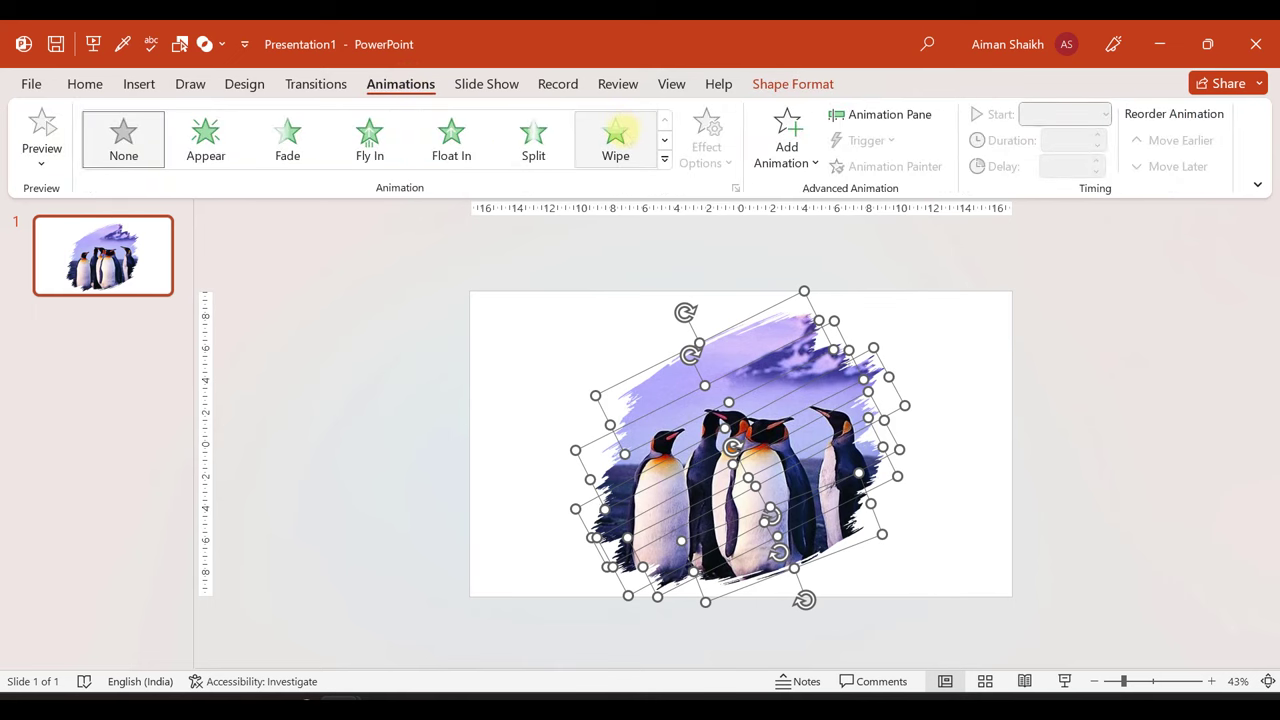
{"action": "left_click", "coordinate": [616, 132]}
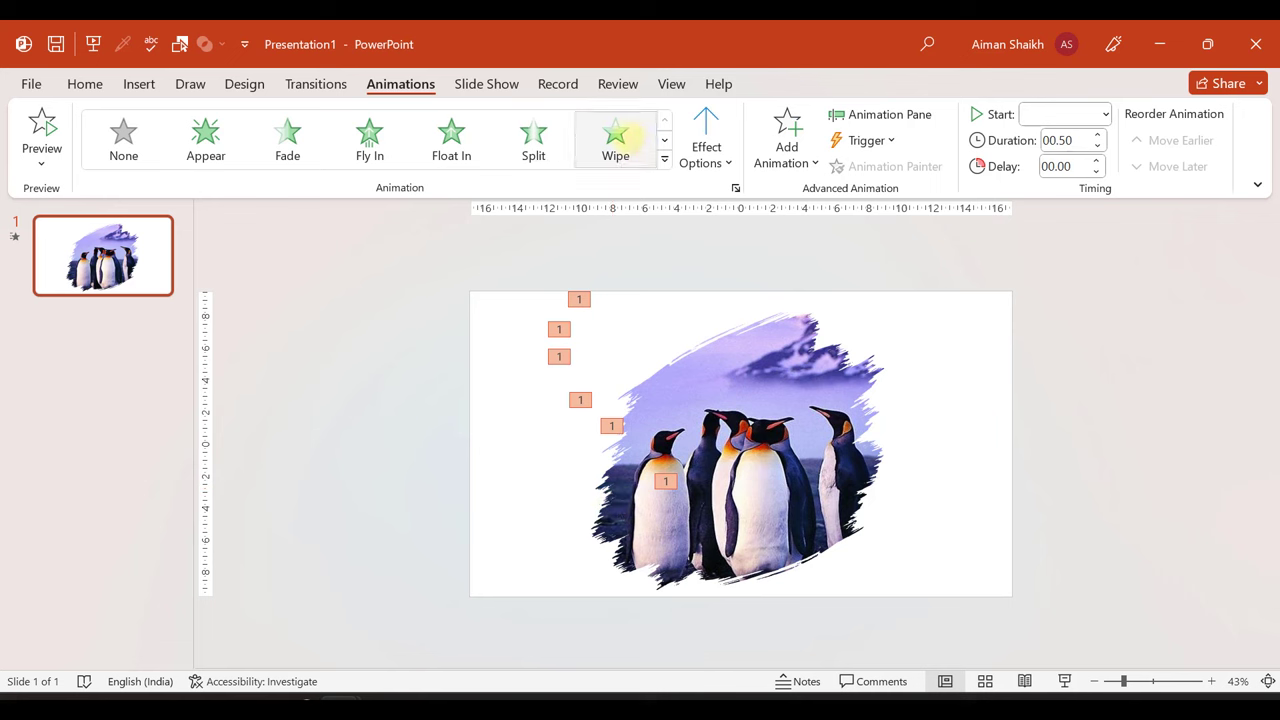
{"action": "left_click", "coordinate": [616, 132]}
Set every brush-stroke piece's animation Start to After Previous, then deselect.
{"action": "left_click", "coordinate": [719, 355]}
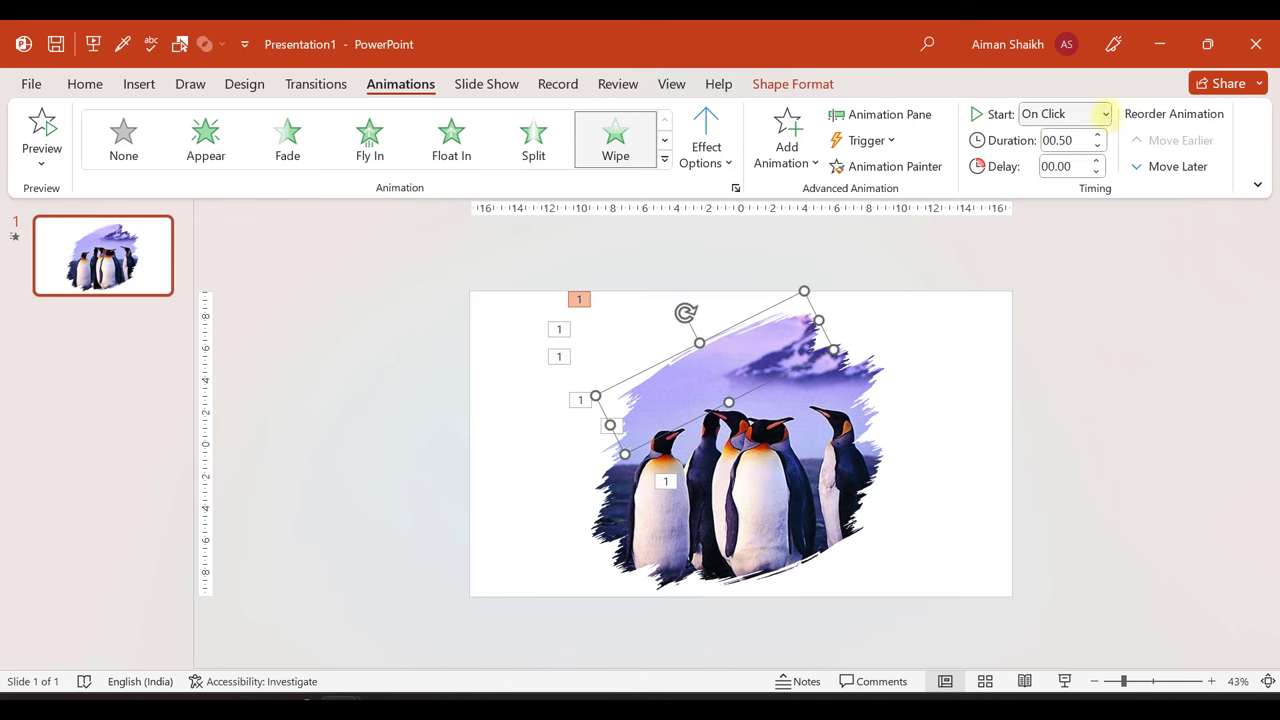
{"action": "left_click", "coordinate": [1105, 113]}
{"action": "left_click", "coordinate": [1066, 190]}
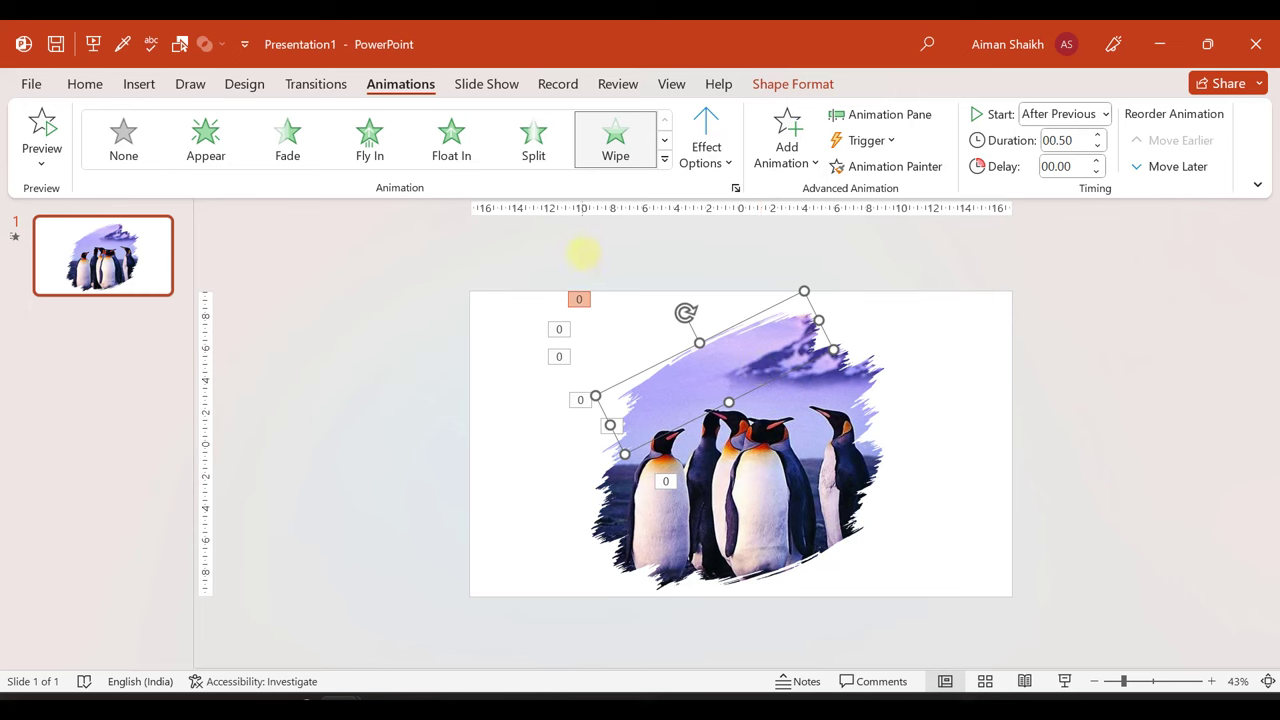
{"action": "left_click_drag", "start_coordinate": [551, 256], "coordinate": [914, 634]}
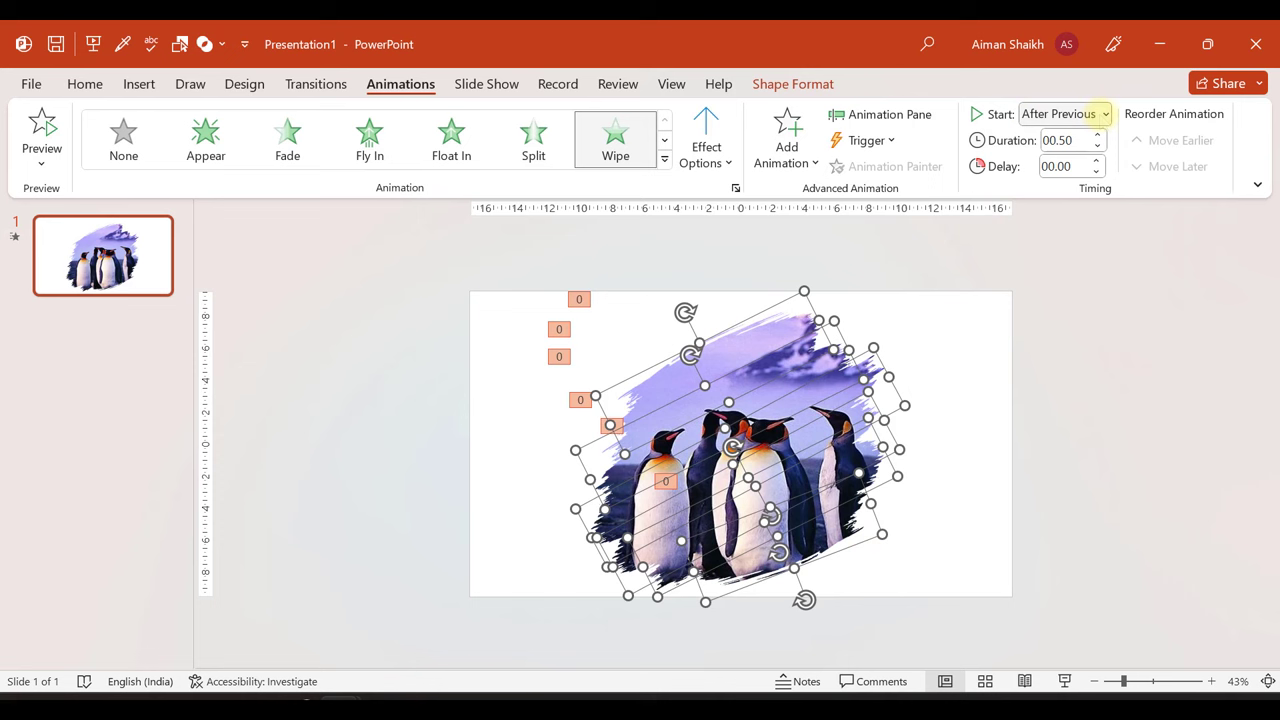
{"action": "left_click", "coordinate": [1105, 114]}
{"action": "left_click", "coordinate": [1066, 186]}
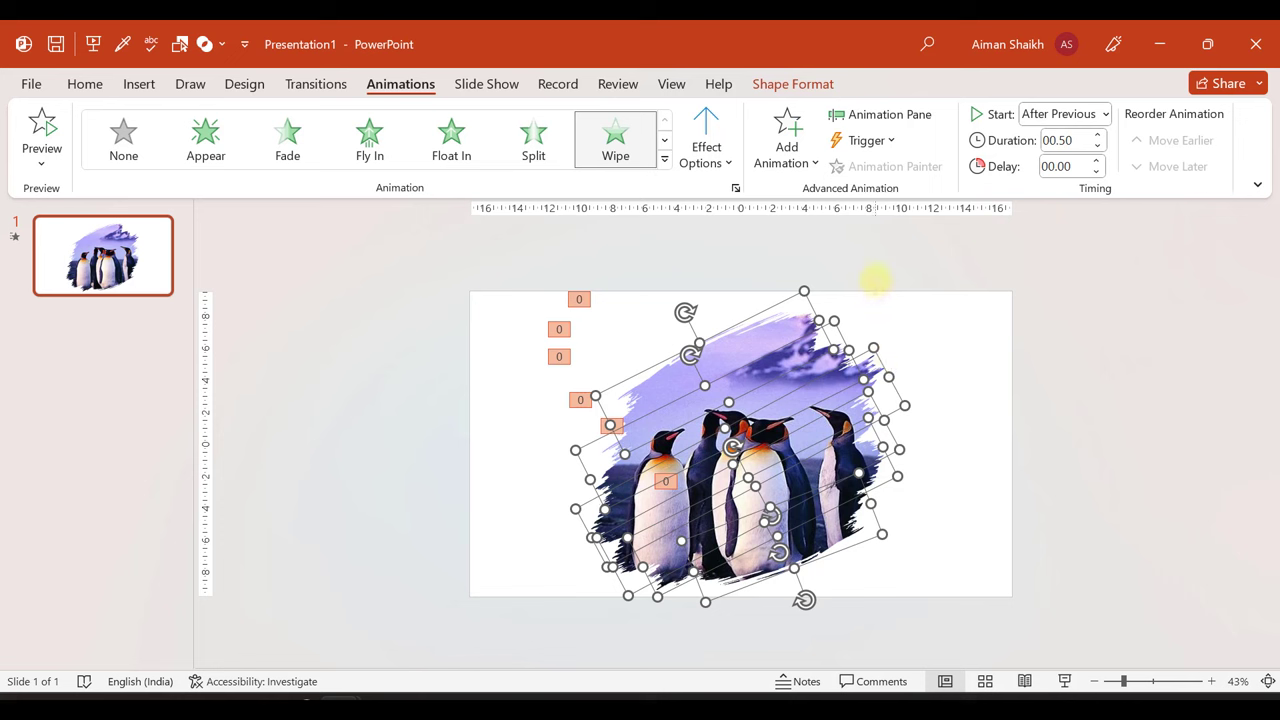
{"action": "left_click", "coordinate": [874, 277]}
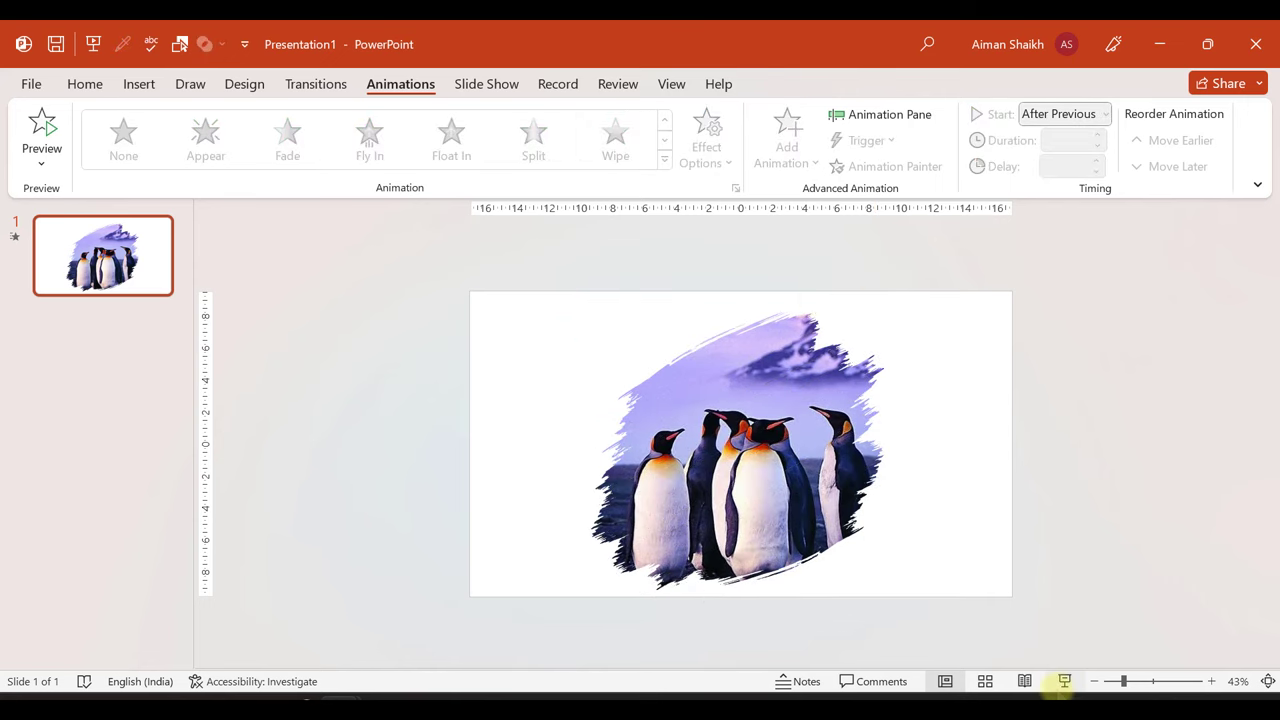
Preview the slide show, then make one rotated stroke piece wipe From Right.
{"action": "left_click", "coordinate": [1063, 681]}
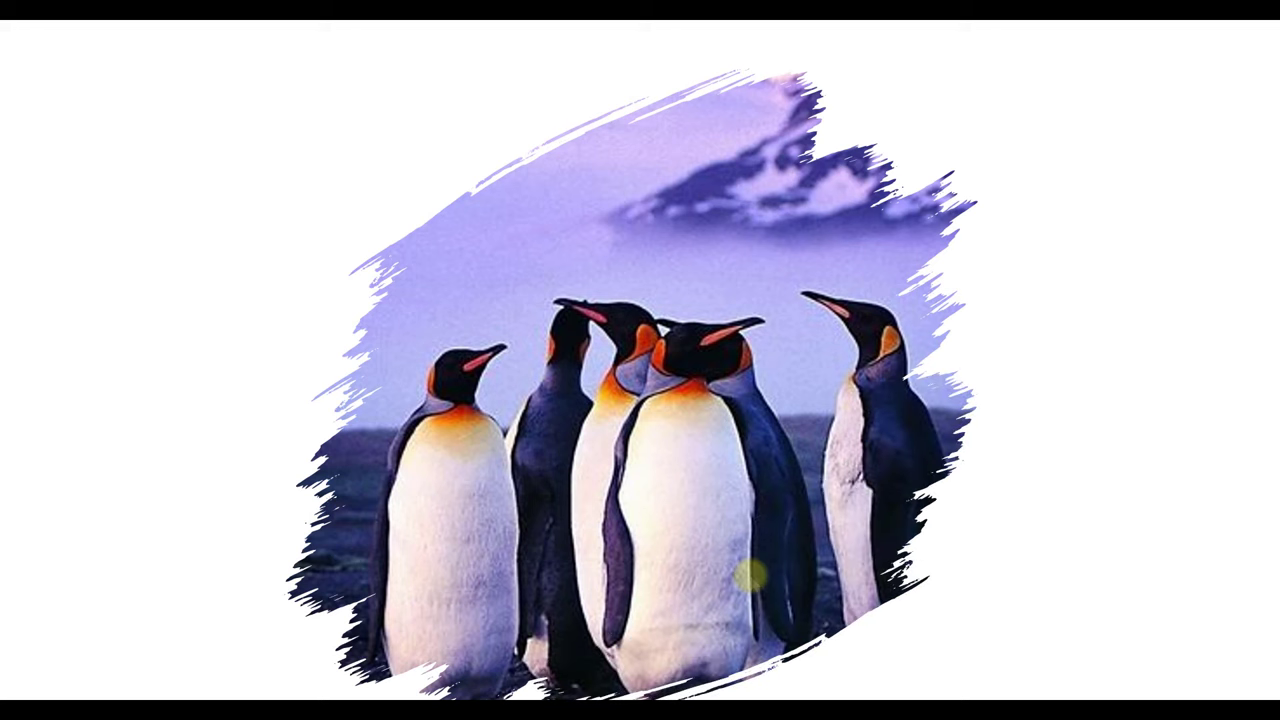
{"action": "key", "text": "Escape"}
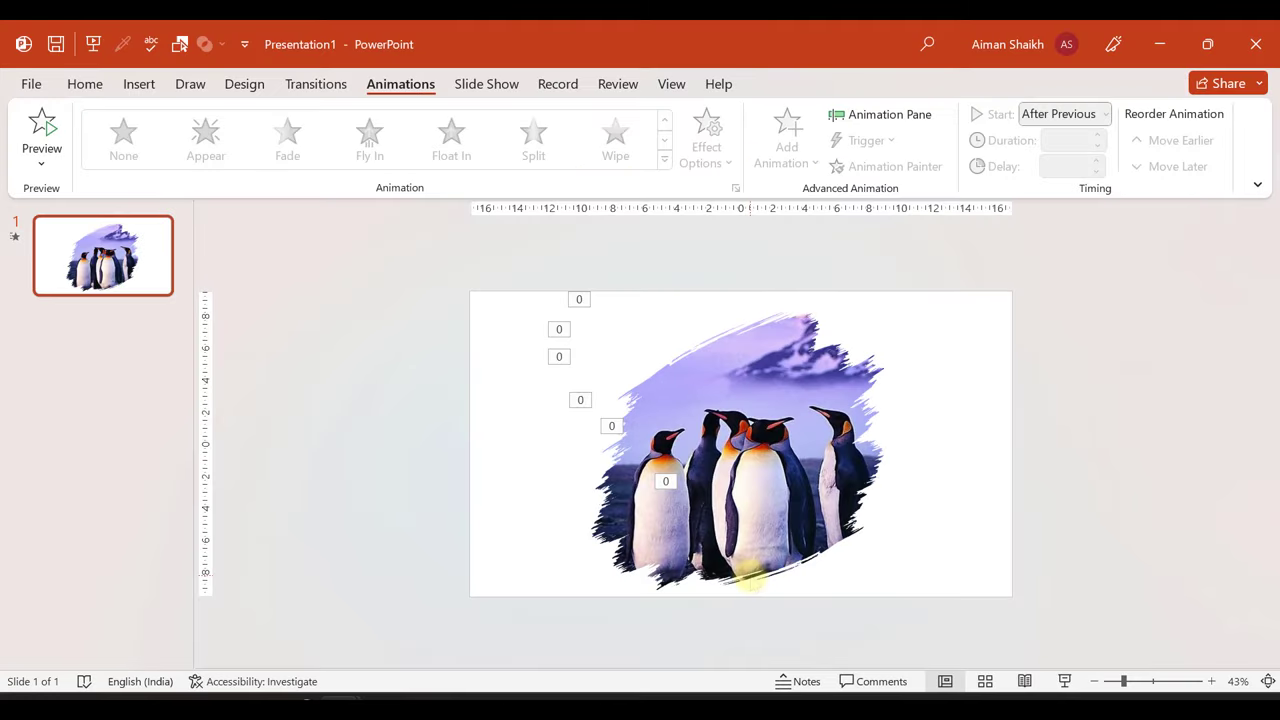
{"action": "left_click", "coordinate": [757, 370]}
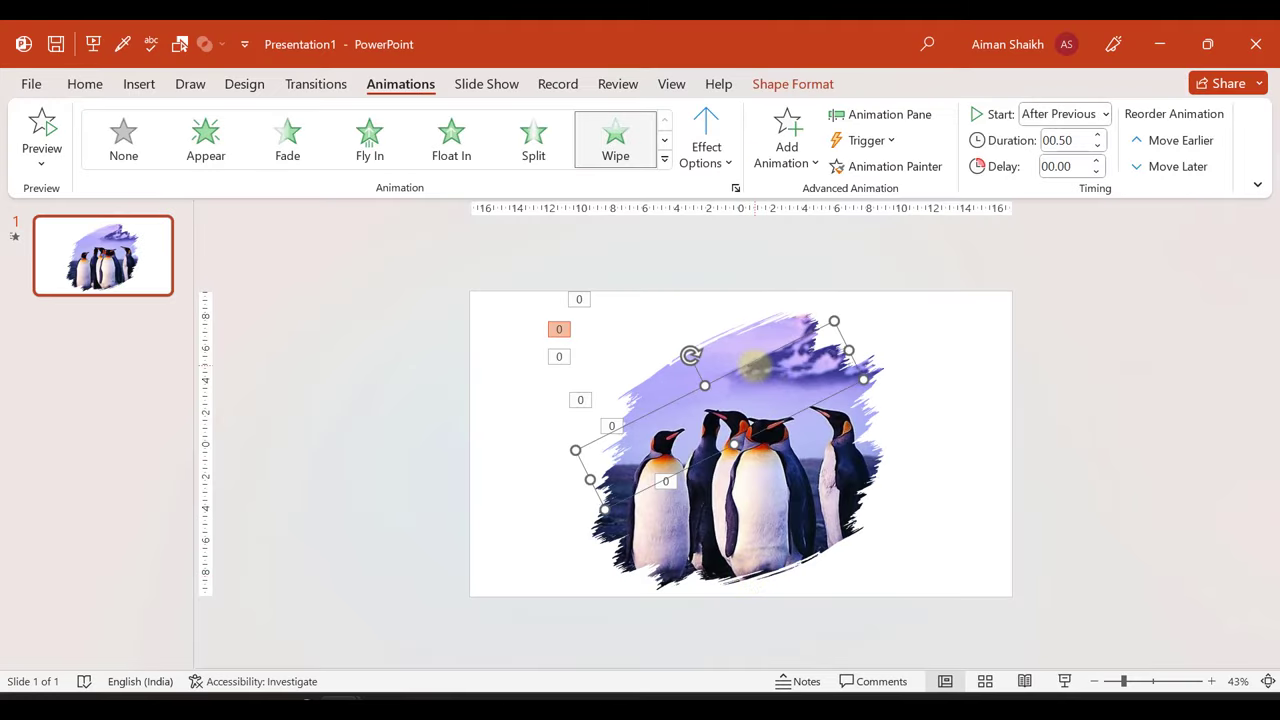
{"action": "left_click", "coordinate": [706, 150]}
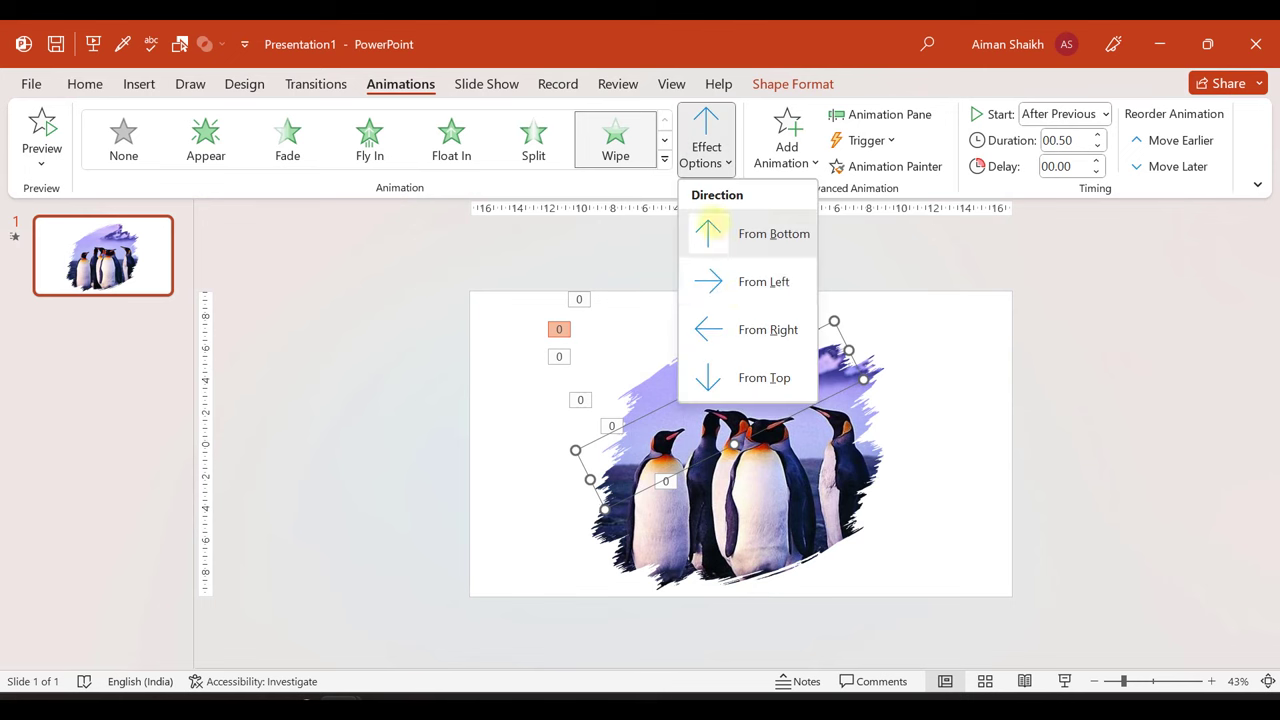
{"action": "left_click", "coordinate": [766, 330]}
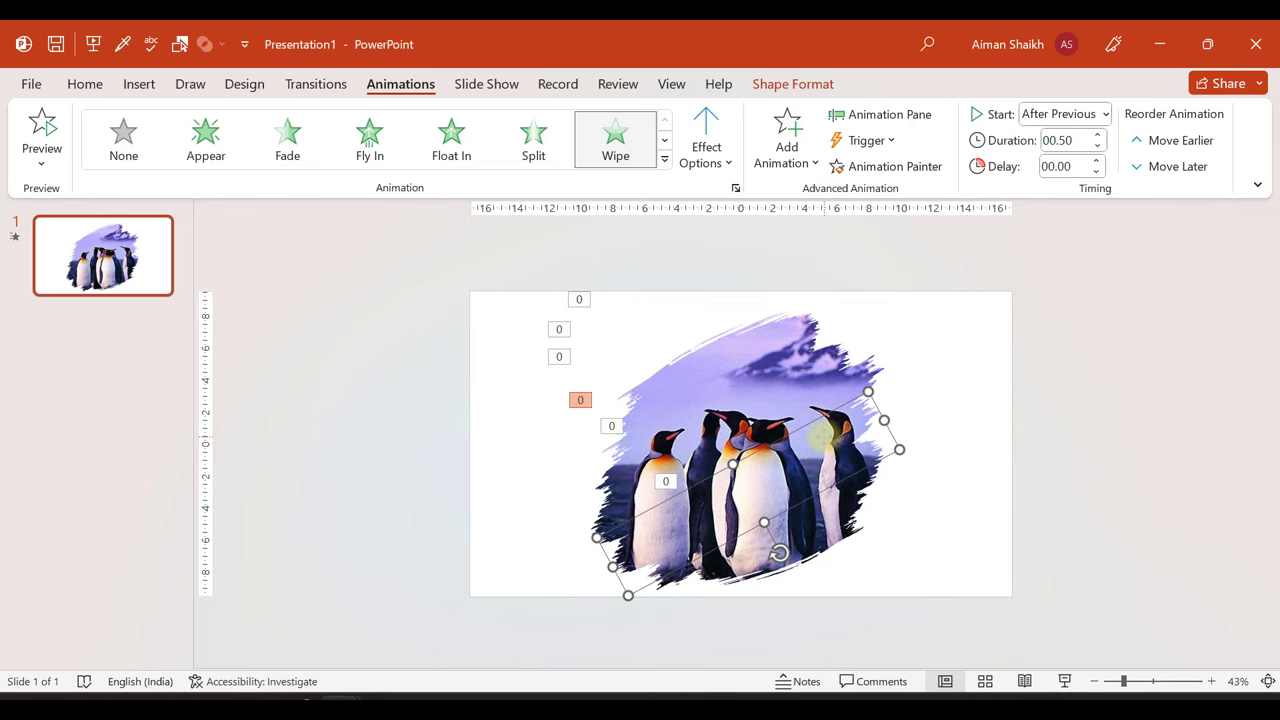
Set two more rotated pieces, including the bottom one, to wipe From Right.
{"action": "left_click", "coordinate": [700, 145]}
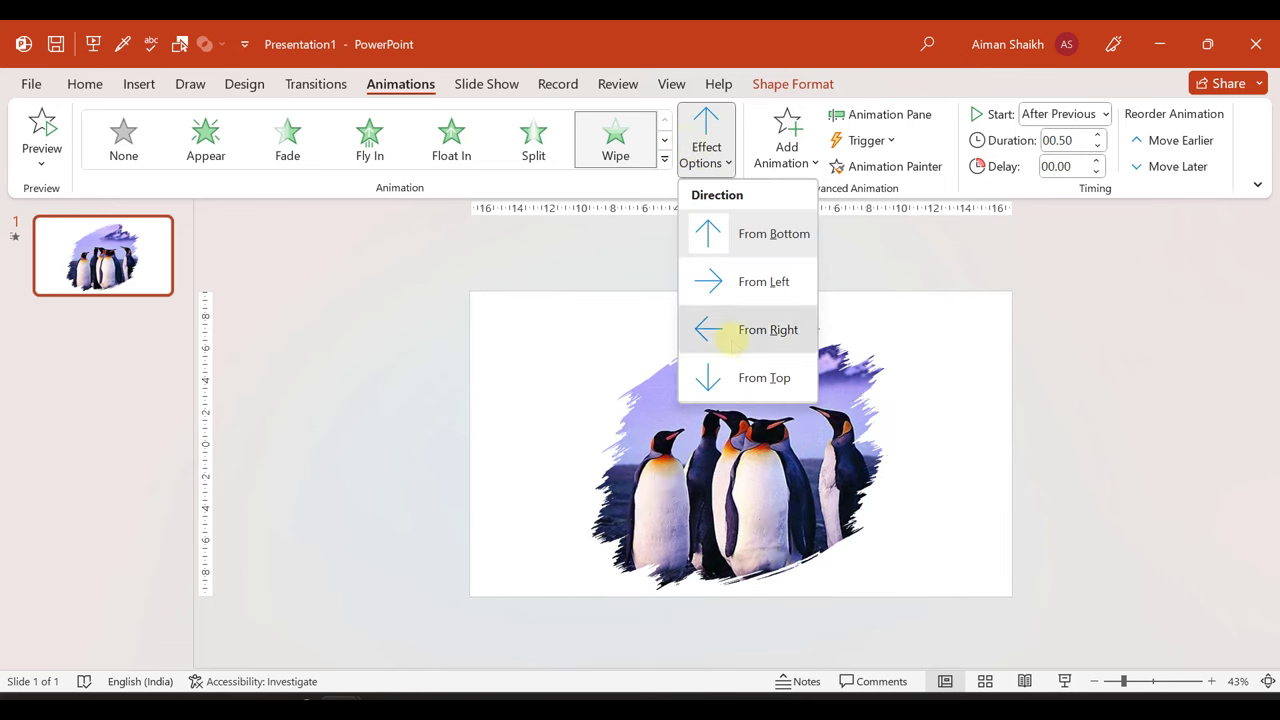
{"action": "left_click", "coordinate": [766, 326]}
{"action": "left_click", "coordinate": [815, 538]}
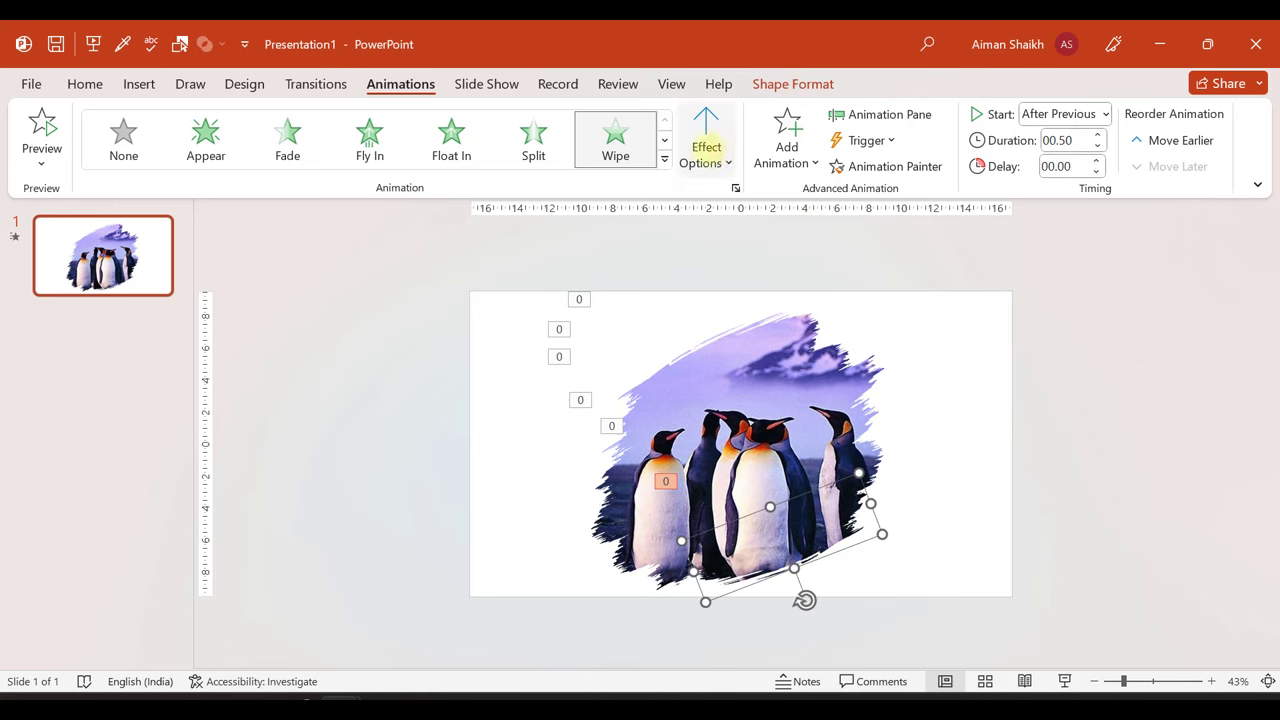
{"action": "left_click", "coordinate": [706, 145]}
{"action": "left_click", "coordinate": [764, 331]}
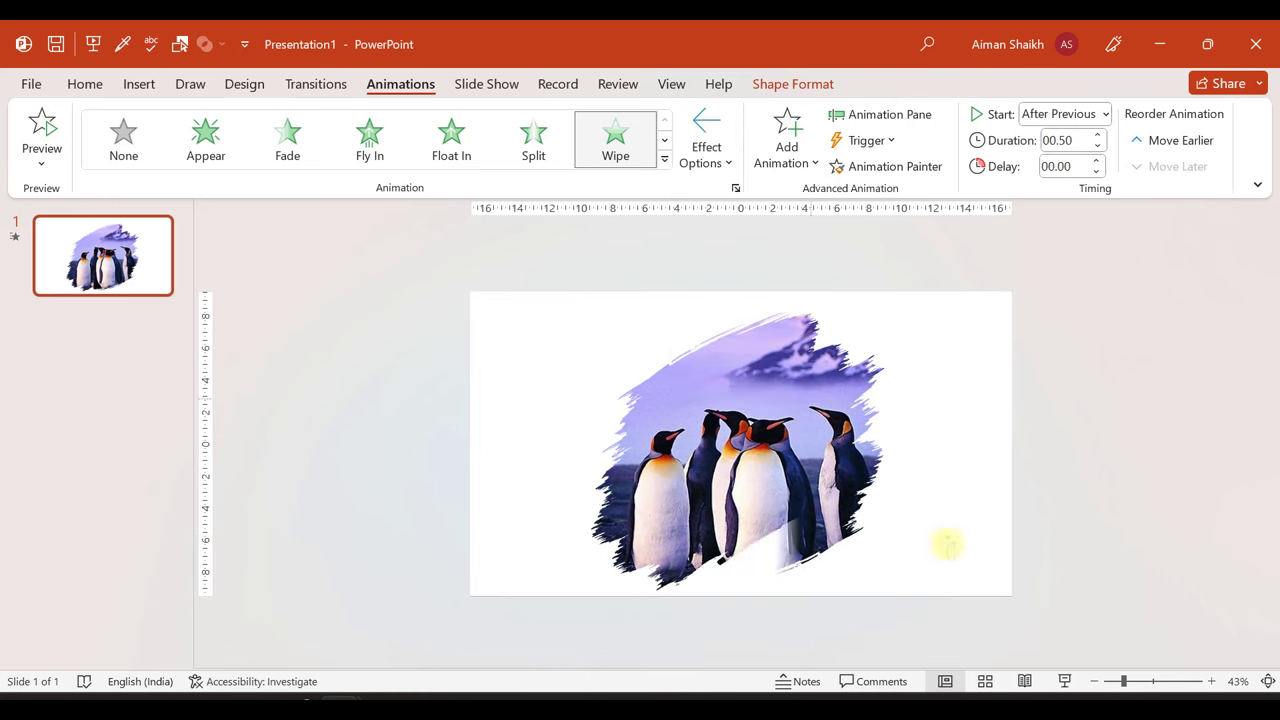
Replay the slide show to check the wipes, then select the whole picture.
{"action": "left_click", "coordinate": [1064, 681]}
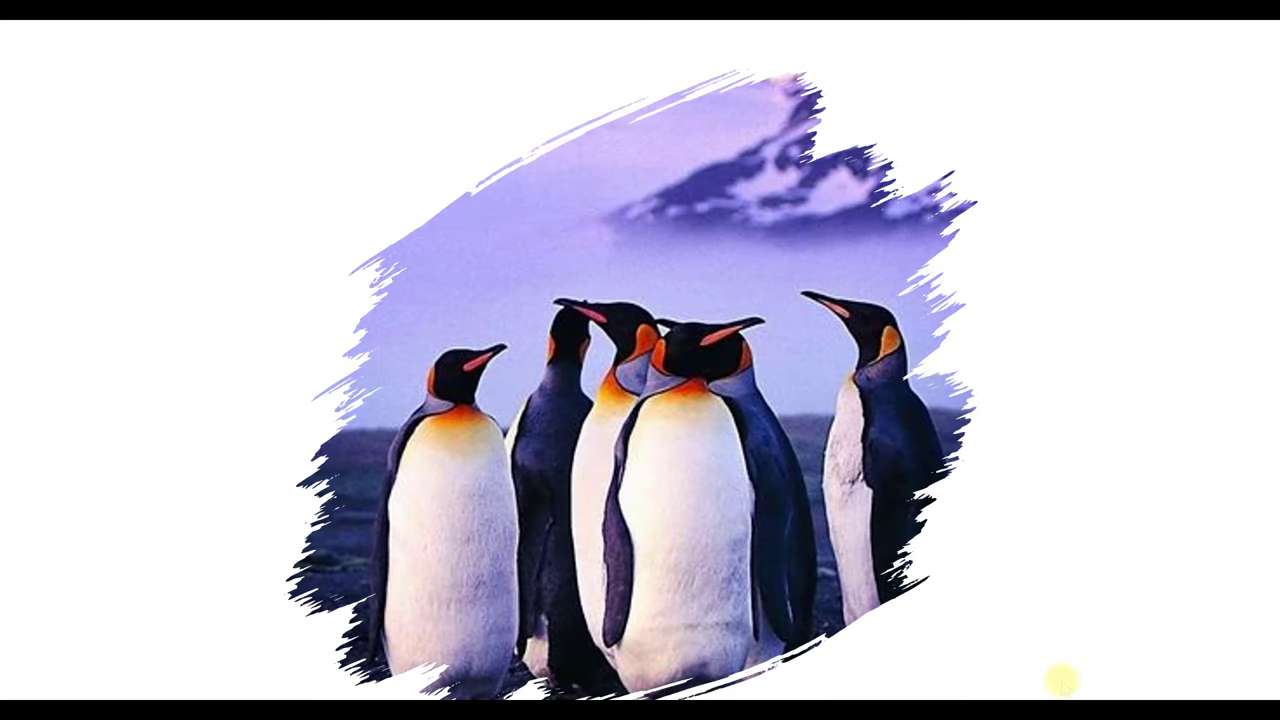
{"action": "key", "text": "Escape"}
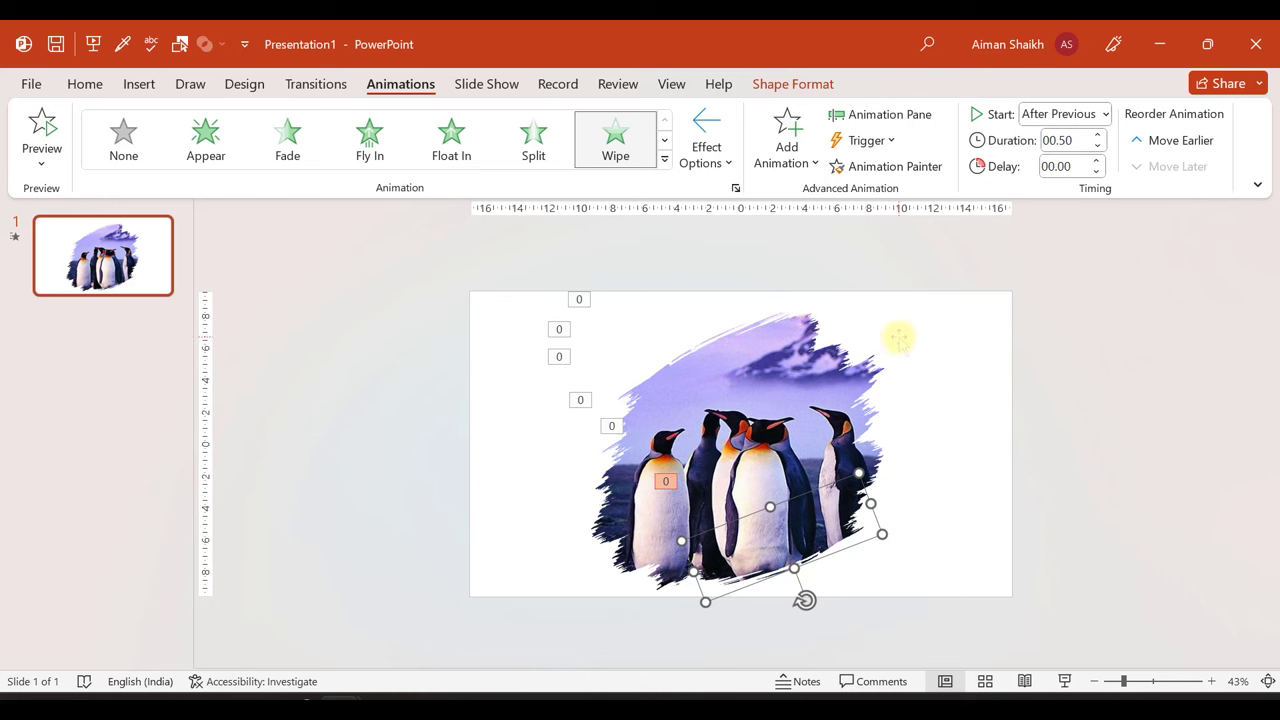
{"action": "left_click", "coordinate": [900, 334]}
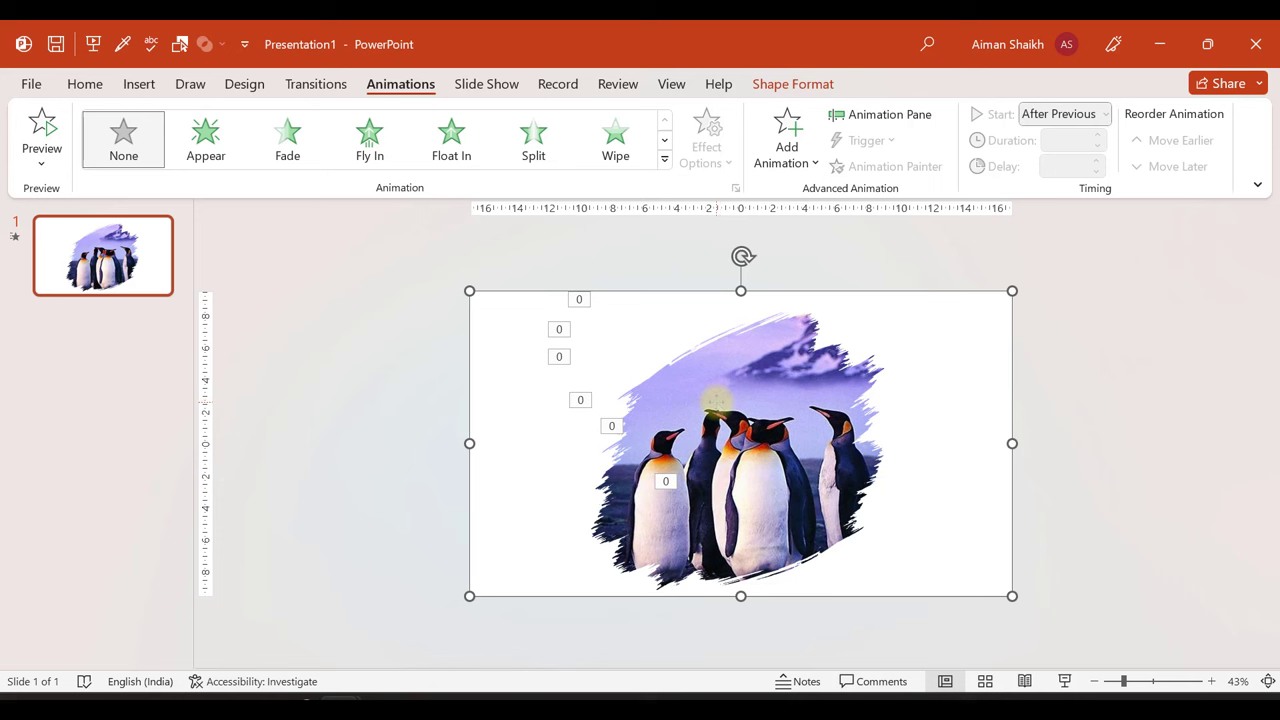
Select every object on the slide, including the overlapping brush-stroke pieces, and drag them all down and right.
{"action": "left_click", "coordinate": [771, 360]}
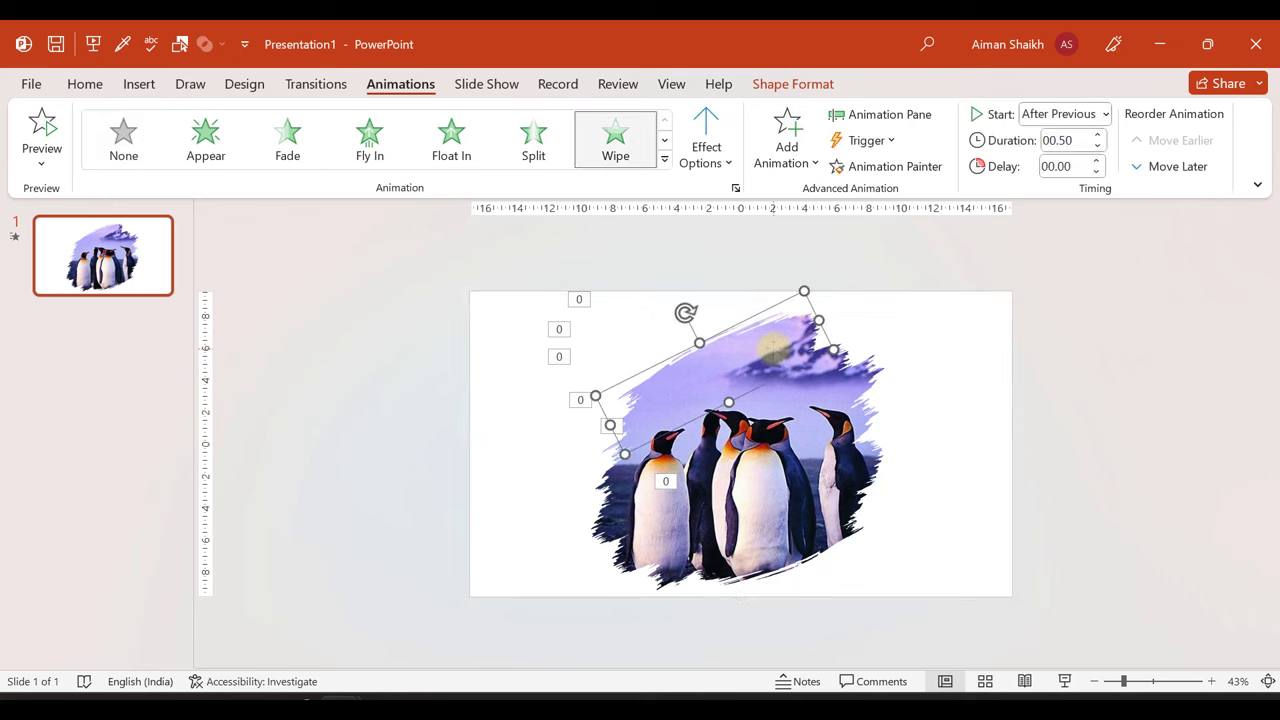
{"action": "key", "text": "Tab"}
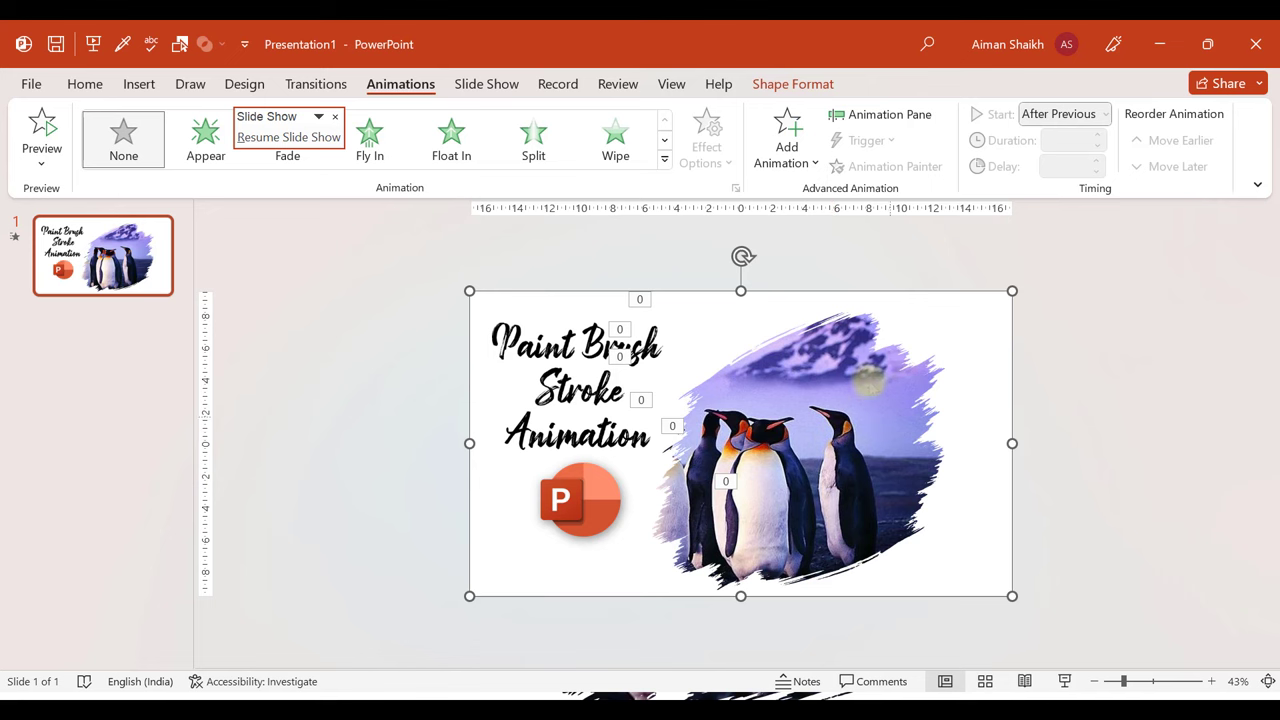
{"action": "key", "text": "ctrl+a"}
{"action": "left_click_drag", "start_coordinate": [812, 292], "coordinate": [825, 344]}
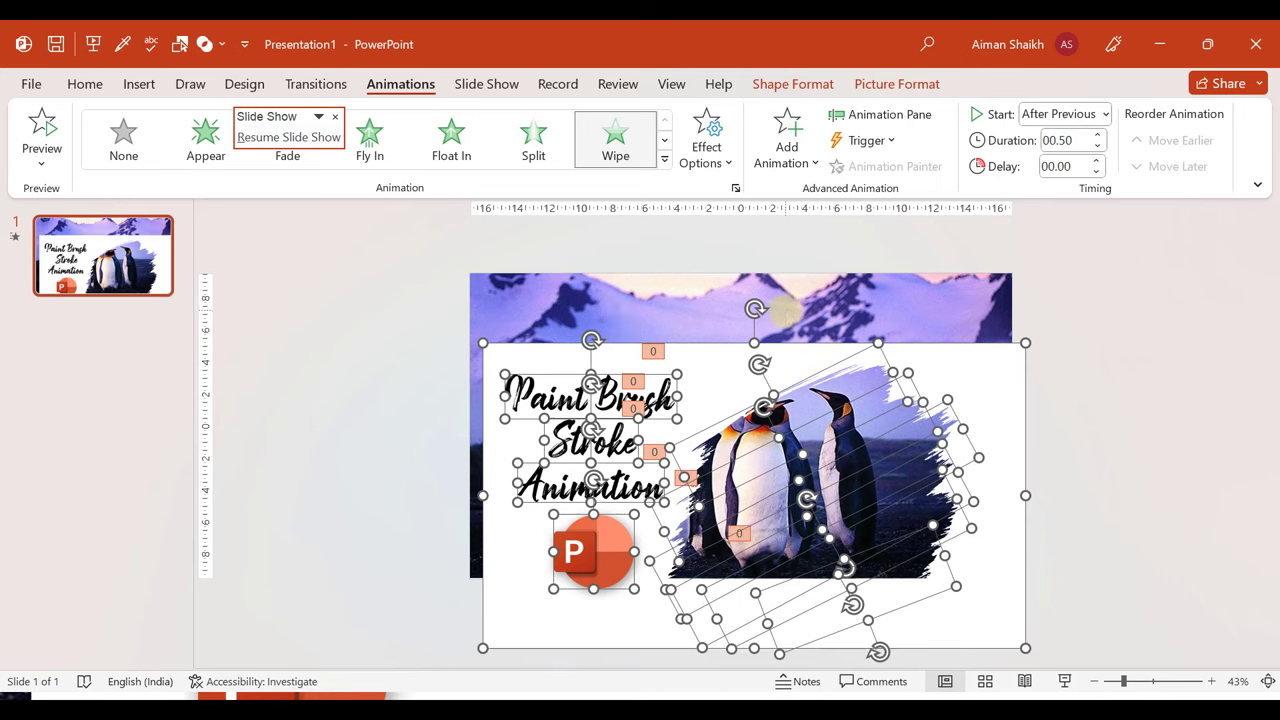
Set the slide background to the sunset lake picture file through Format Background.
{"action": "left_click", "coordinate": [672, 300]}
{"action": "right_click", "coordinate": [674, 297]}
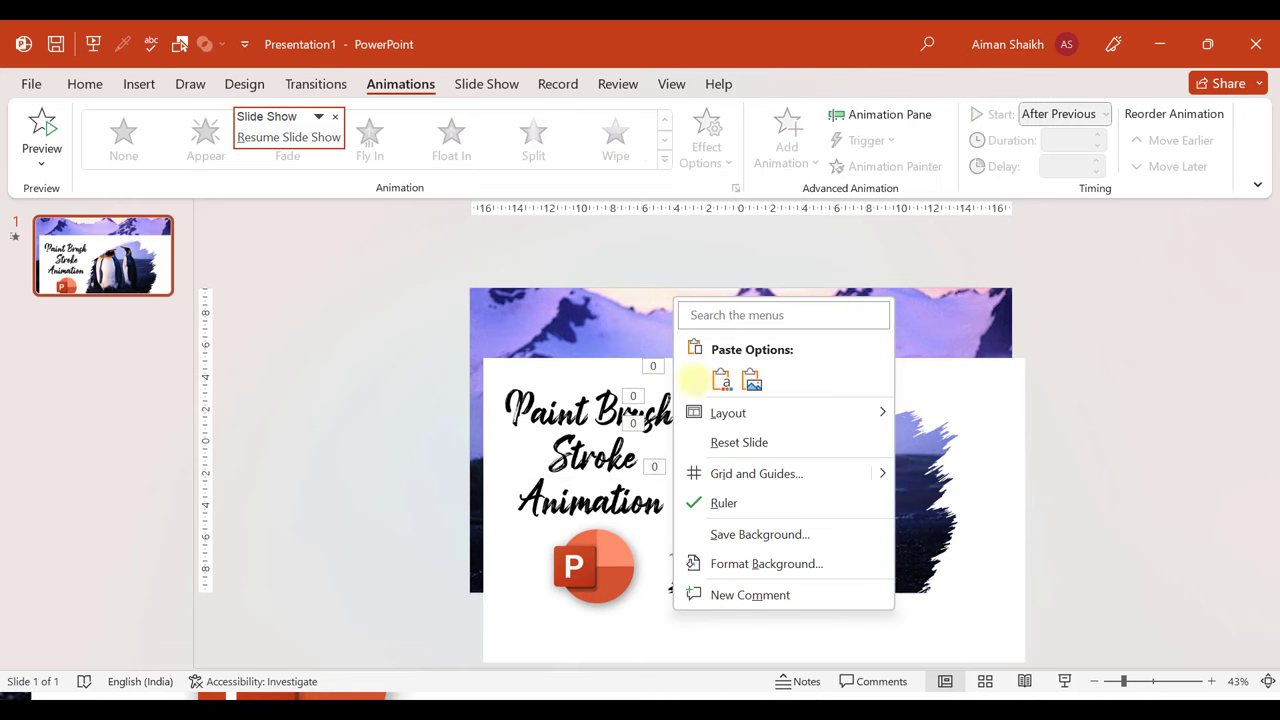
{"action": "left_click", "coordinate": [766, 564]}
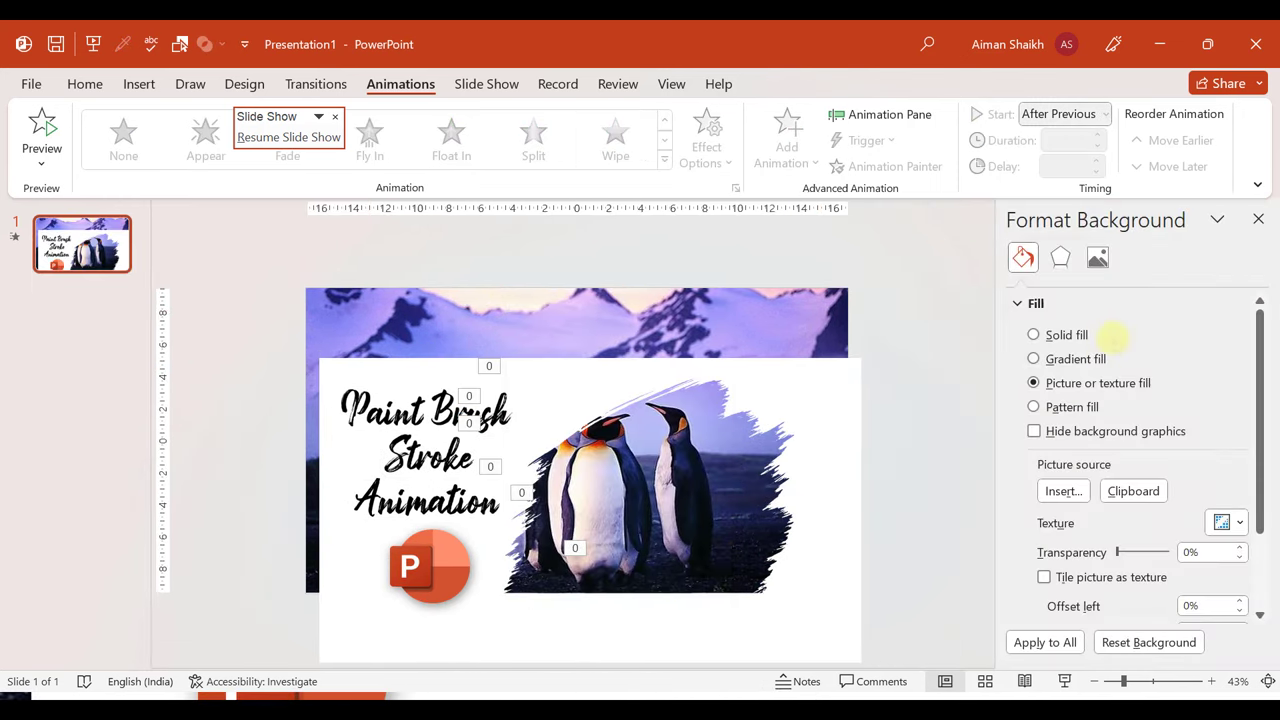
{"action": "left_click", "coordinate": [1063, 491]}
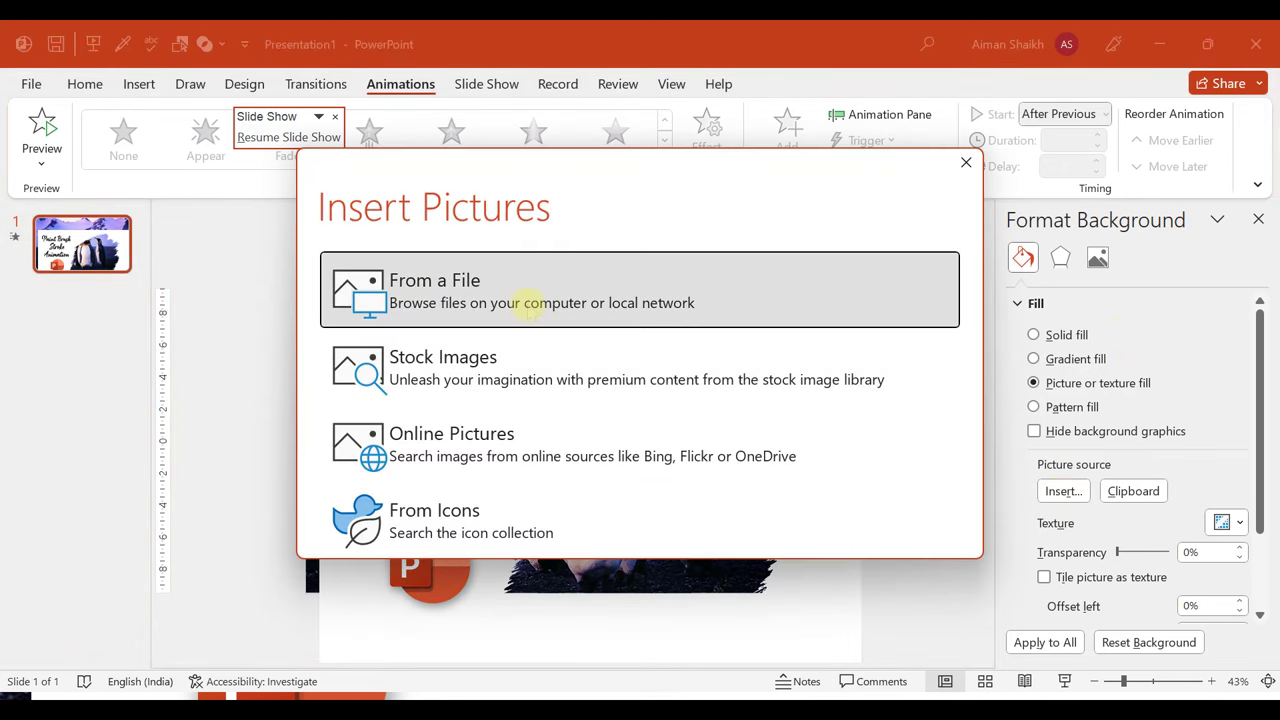
{"action": "left_click", "coordinate": [527, 305]}
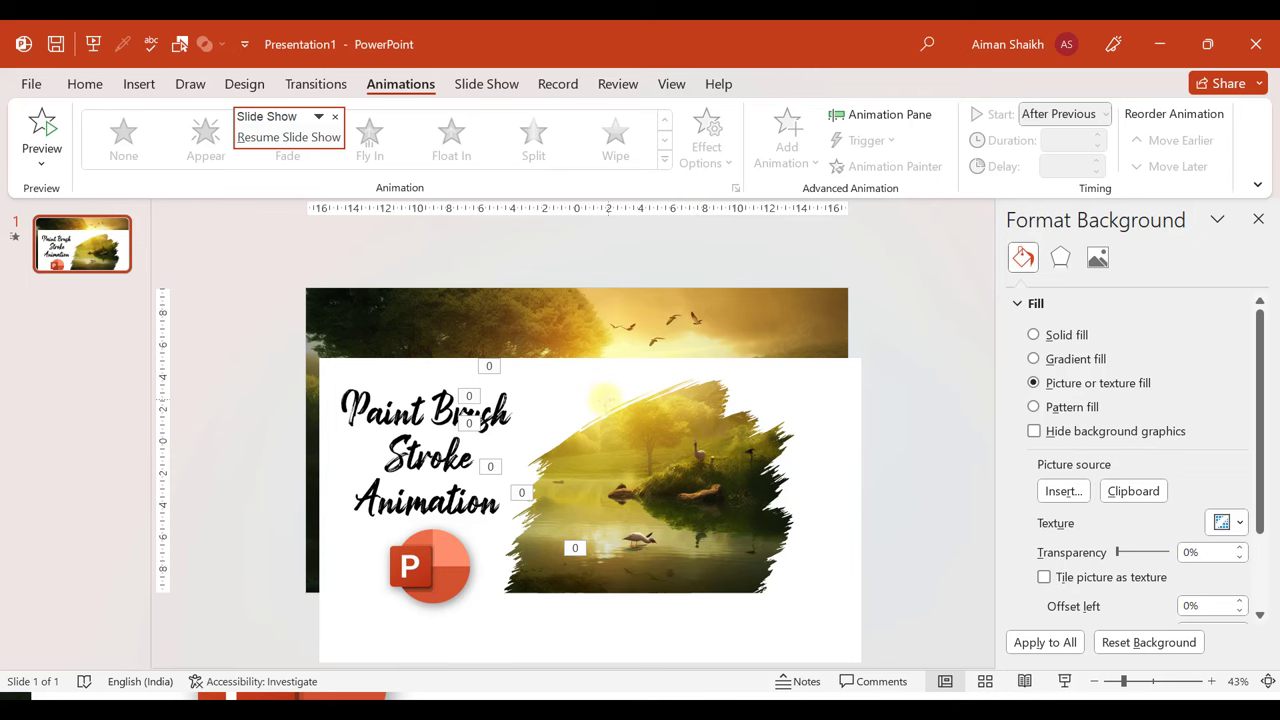